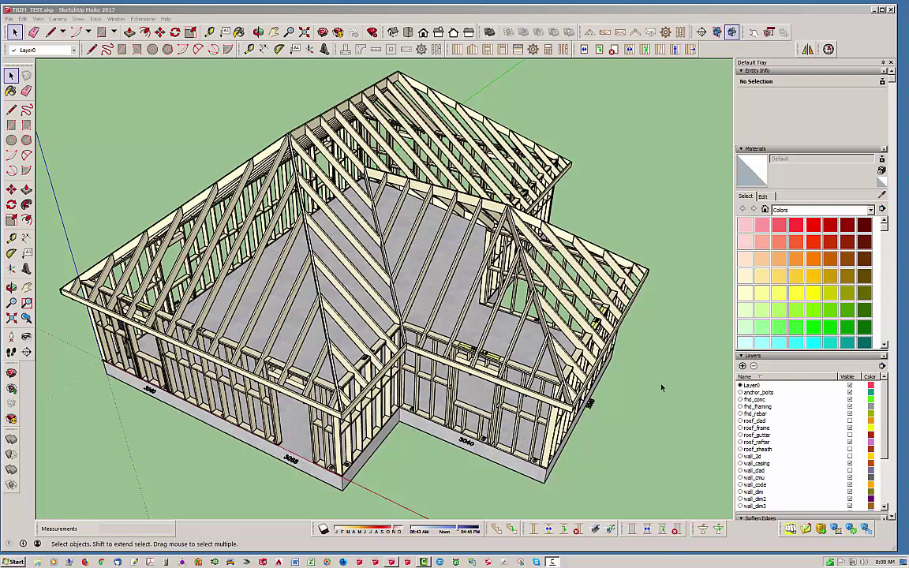
- Split the subfascia above WALL3 with the Medeek Split tool, using a side face of the rafter beside the window opening as the splitting plane
left_click(667, 153)
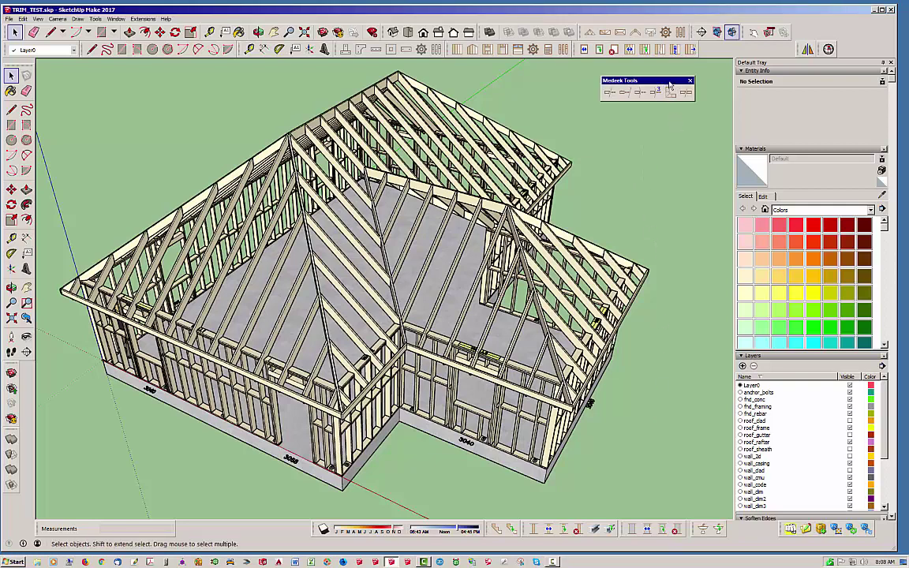
mouse_move(672, 82)
left_mouse_down()
mouse_move(663, 82)
mouse_move(682, 76)
left_mouse_up()
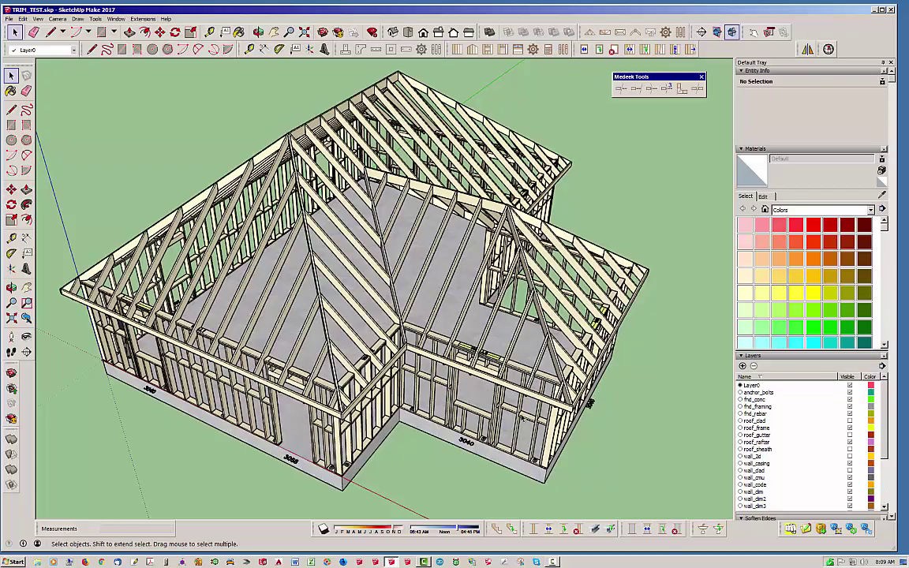
middle_click_drag(508, 401, 464, 413)
scroll(469, 415, "up", 2)
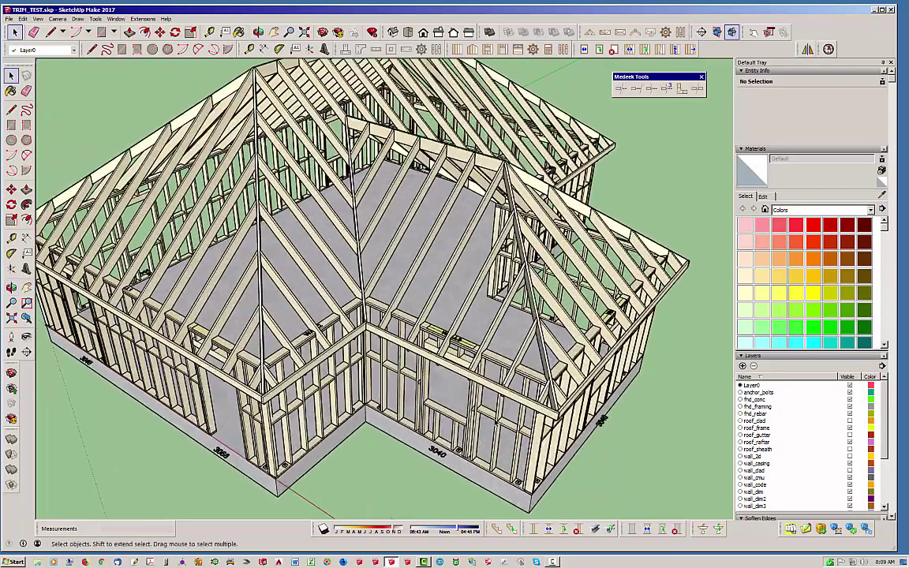
scroll(418, 372, "up", 8)
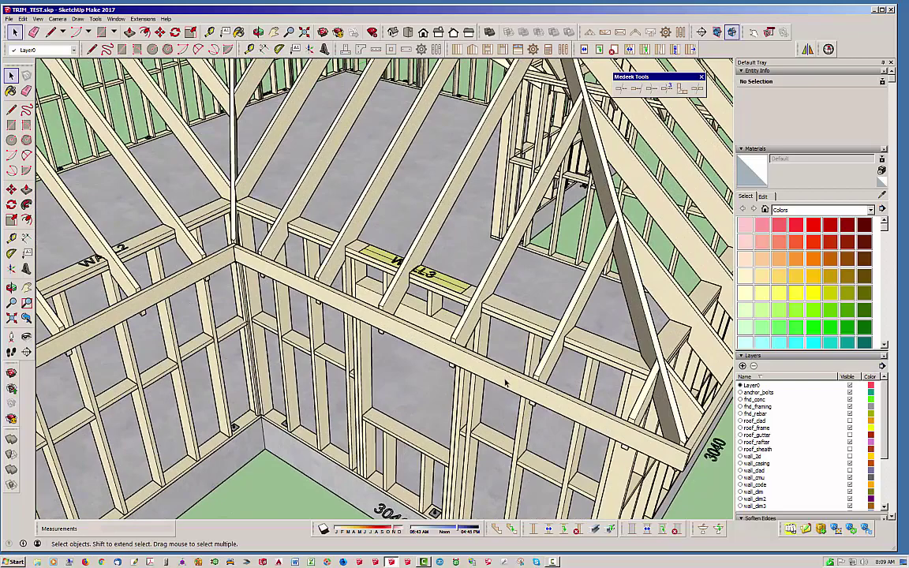
middle_click_drag(504, 382, 475, 354)
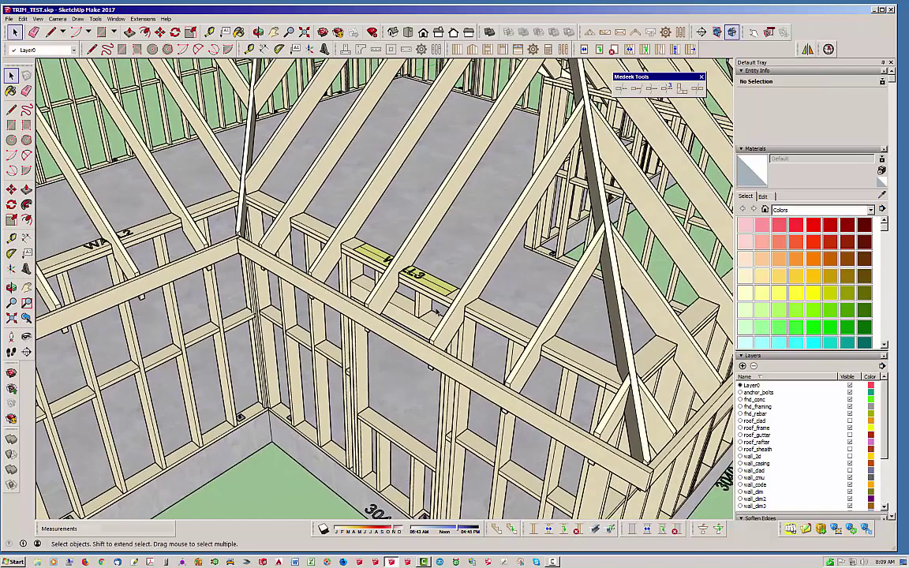
middle_click_drag(473, 300, 460, 318)
left_click(697, 89)
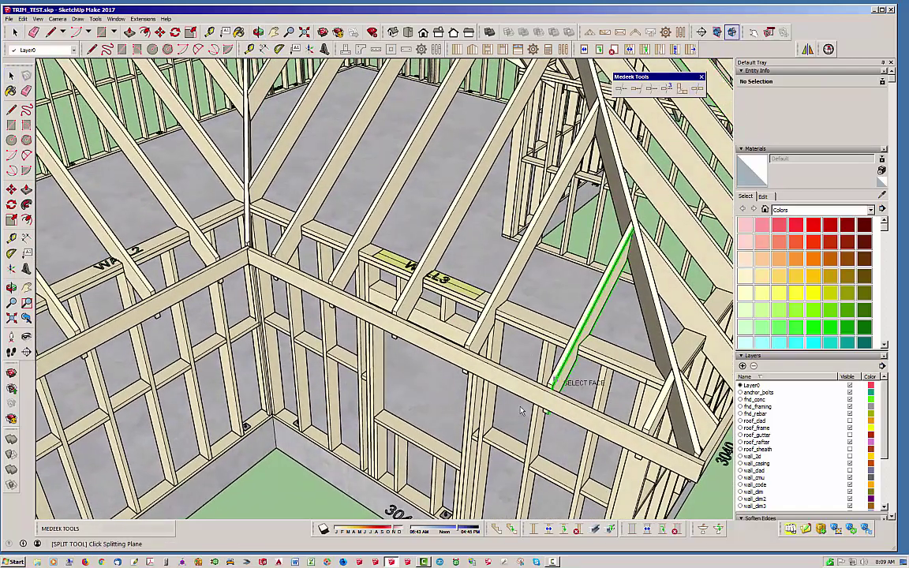
middle_click_drag(474, 369, 426, 397)
scroll(409, 384, "up", 4)
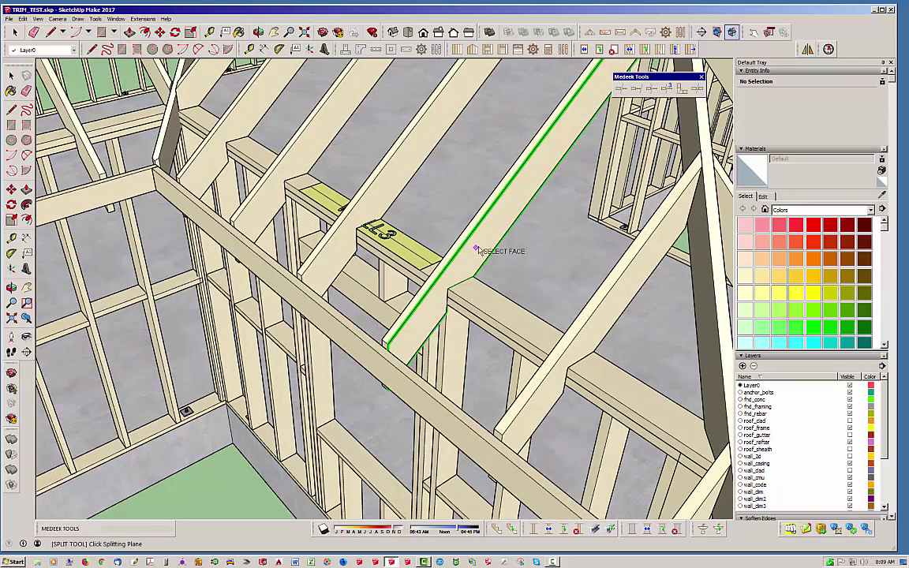
left_click(419, 329)
middle_click_drag(408, 424, 468, 413)
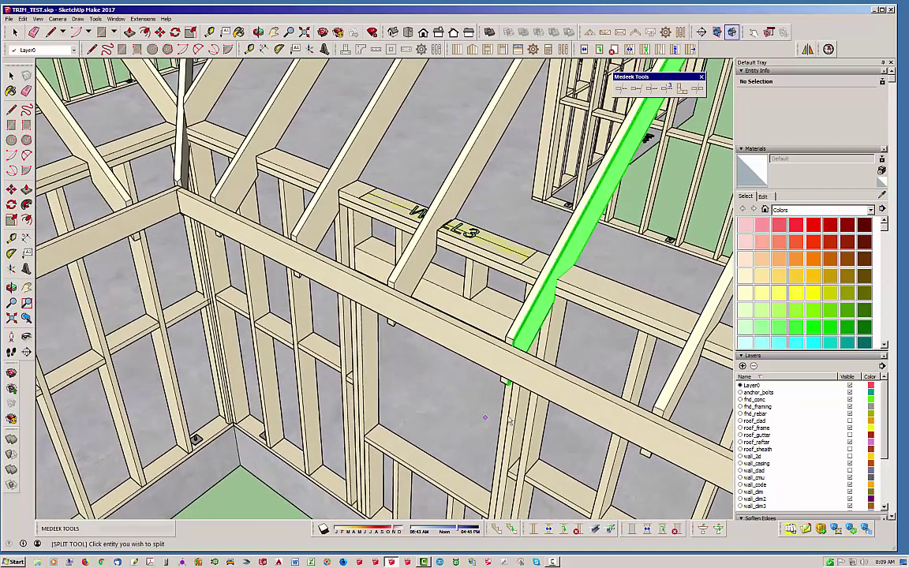
left_click(545, 370)
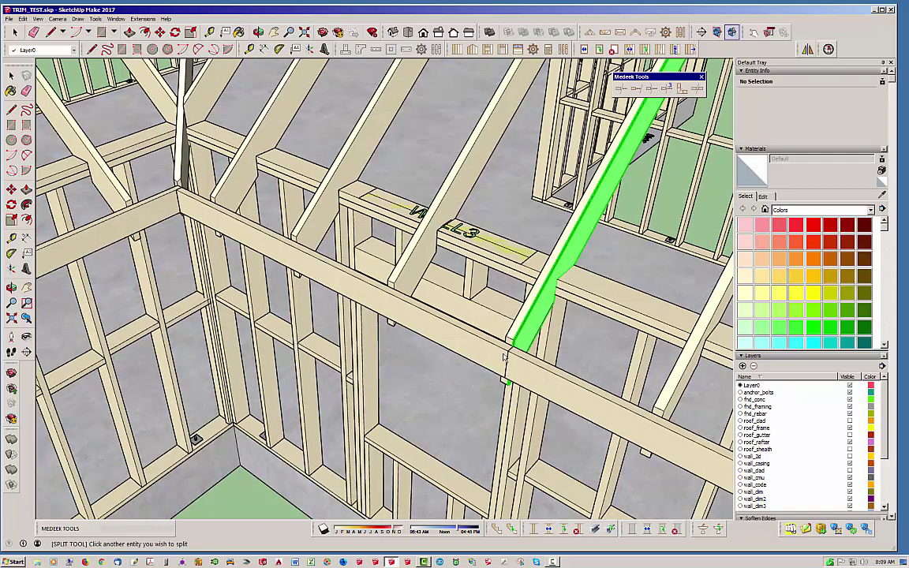
- Open the roof group and move the split-off subfascia section along the eave, away from the splitting rafter
left_click(543, 389)
double_click(546, 384)
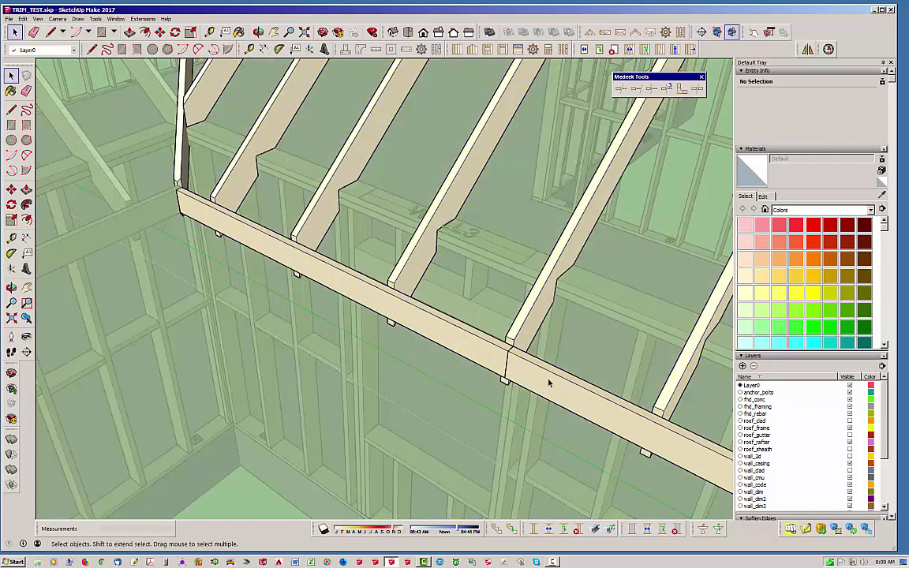
left_click(548, 377)
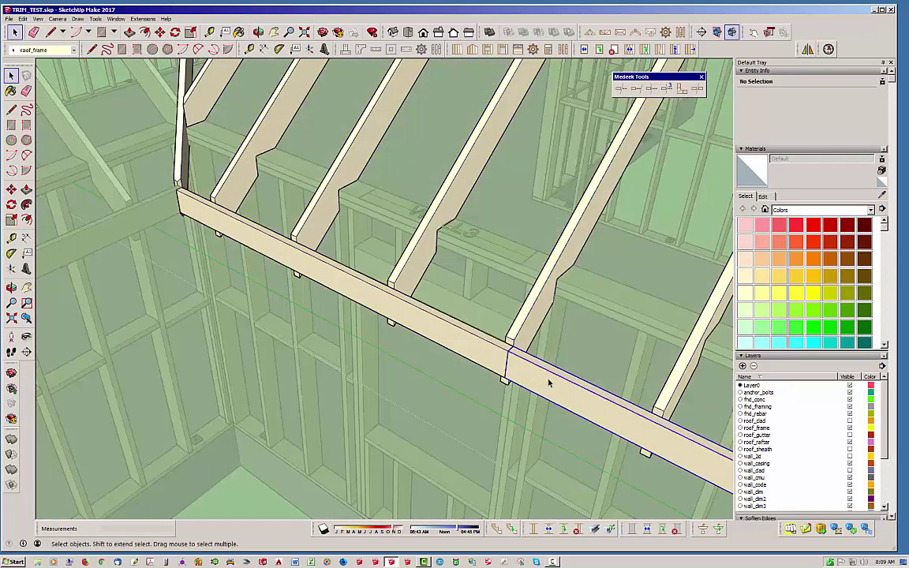
left_click(159, 32)
left_click(550, 381)
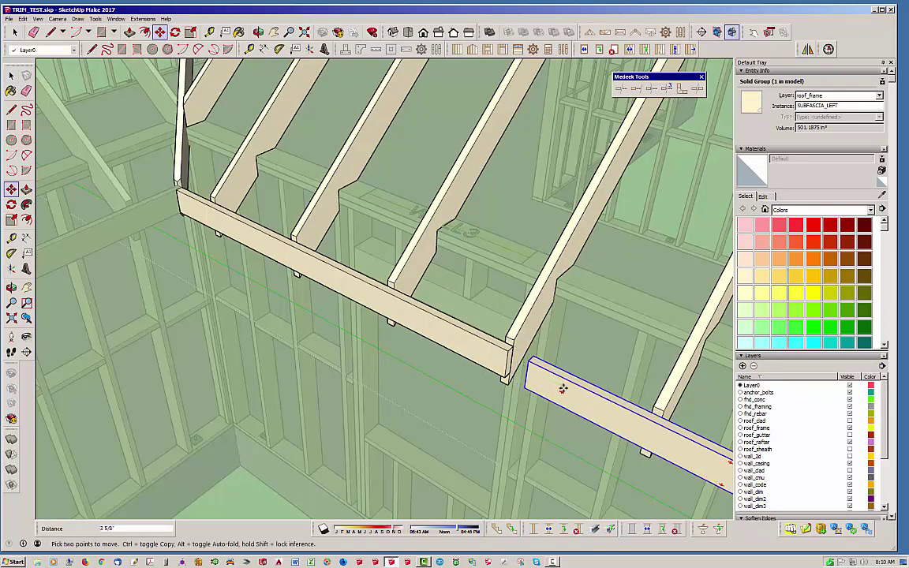
left_click(574, 392)
key("space")
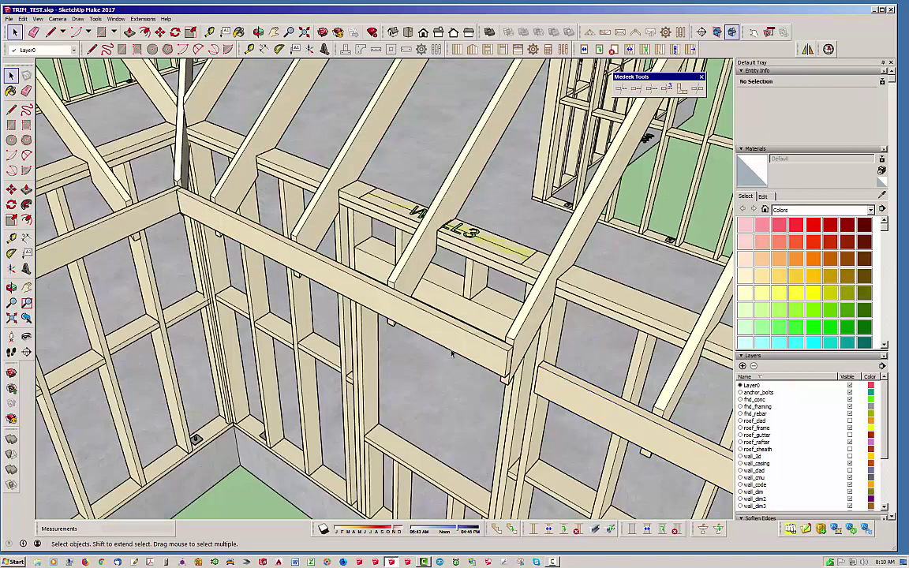
- Split the subfascia above WALL1 at the side face of a common rafter near the middle of the wall
middle_click_drag(505, 332, 606, 327)
scroll(606, 327, "down", 1)
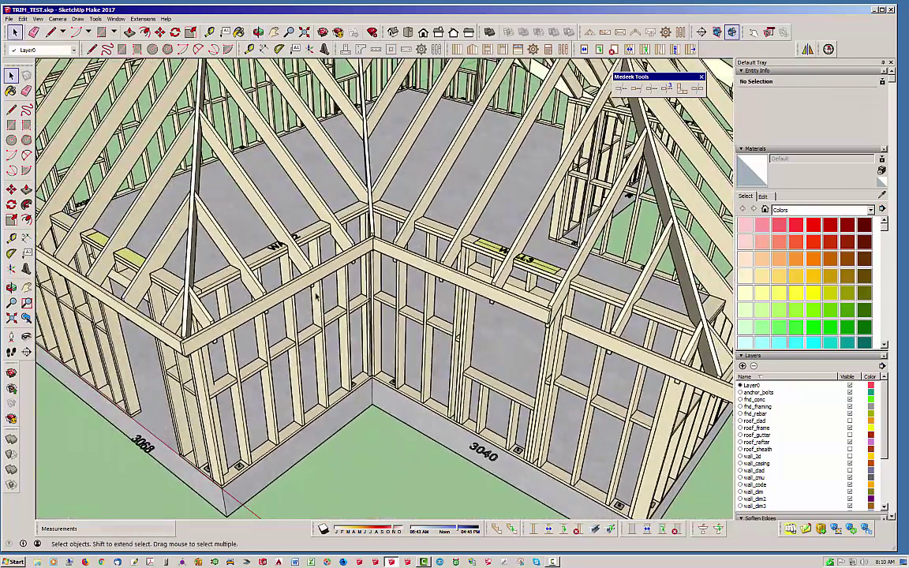
middle_click_drag(316, 294, 457, 272)
middle_click_drag(177, 276, 483, 304, "shift")
middle_click_drag(347, 322, 338, 326)
scroll(339, 327, "up", 5)
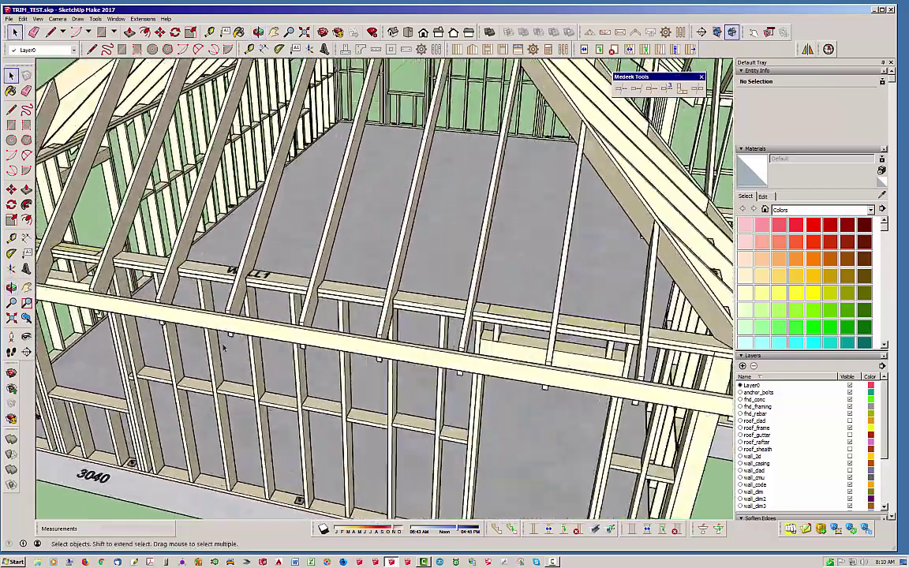
scroll(372, 314, "down", 6)
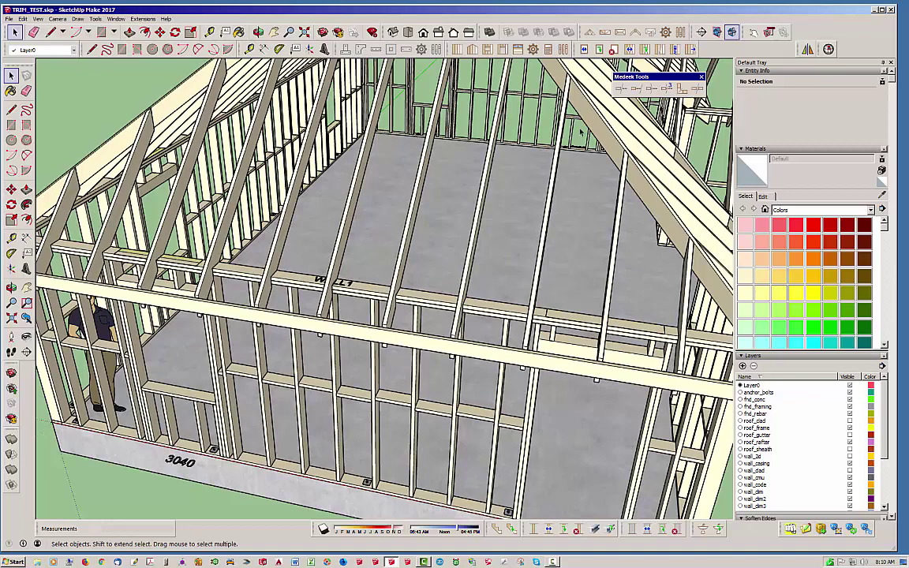
left_click(632, 89)
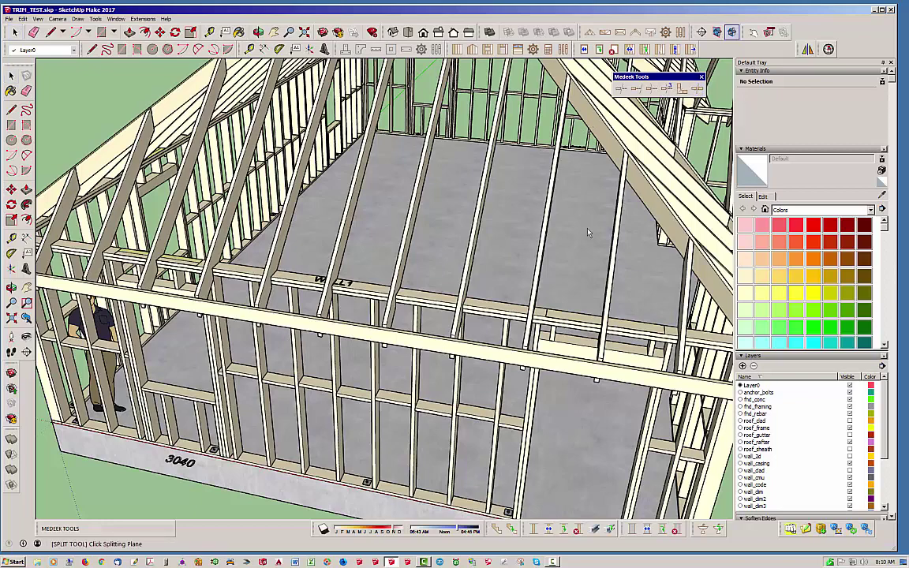
left_click(382, 346)
scroll(382, 346, "up", 3)
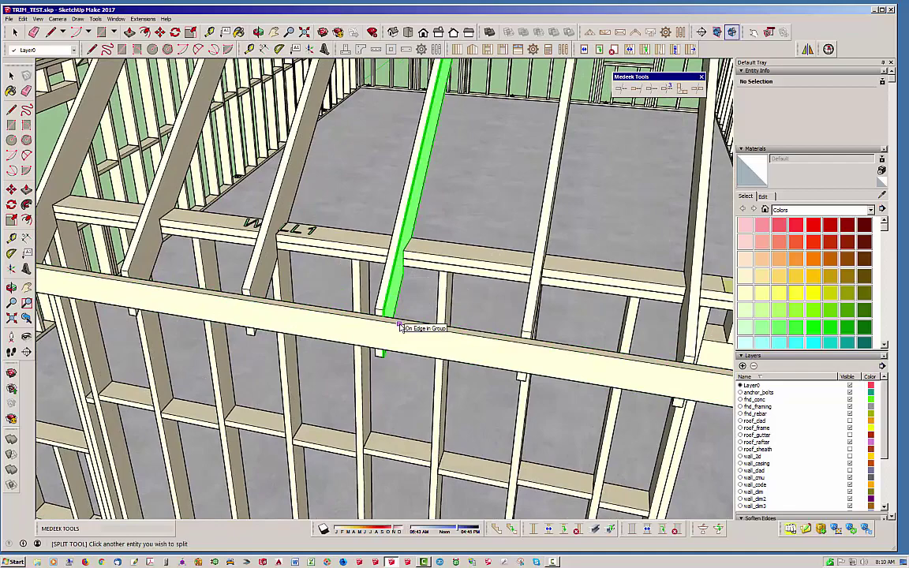
left_click(442, 339)
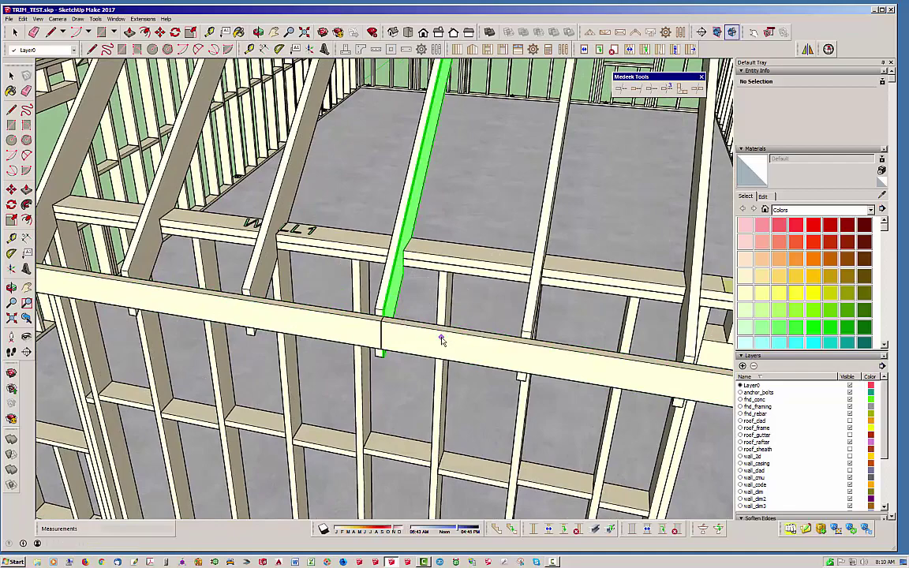
- Trim the split subfascia above WALL1 to the face of the rafter two bays away, toward the 3068 door
left_click(621, 88)
middle_click_drag(408, 298, 517, 300)
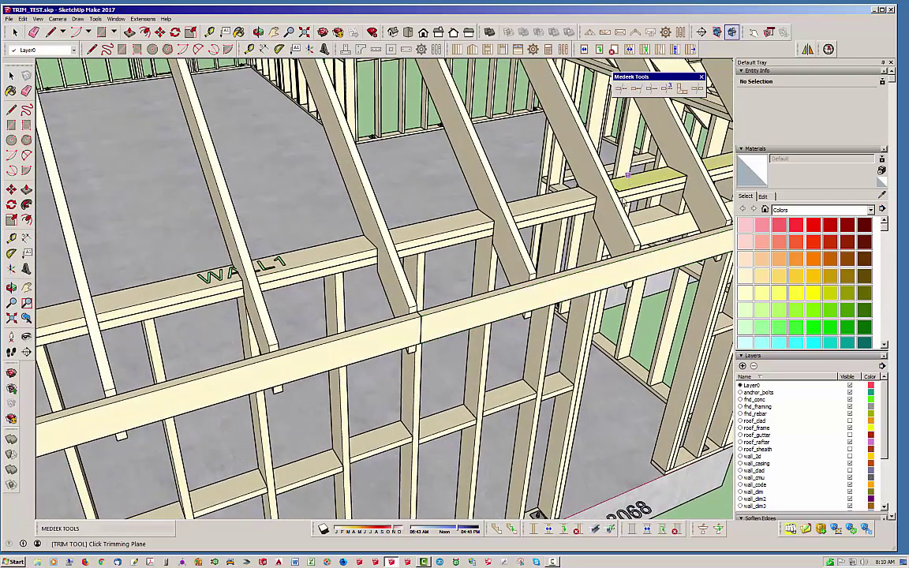
left_click(613, 237)
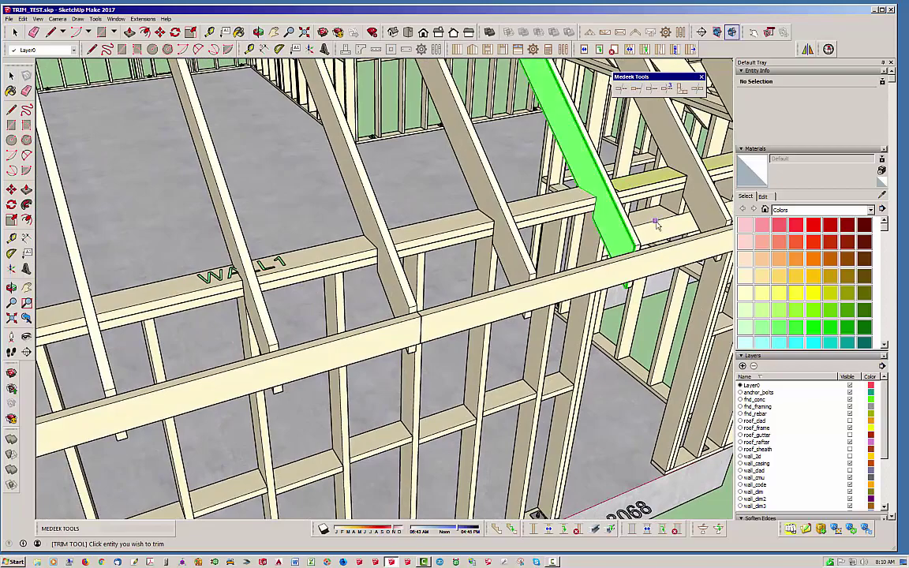
left_click(587, 272)
key("space")
middle_click_drag(630, 270, 402, 284)
scroll(474, 299, "down", 2)
middle_click_drag(474, 298, 289, 316)
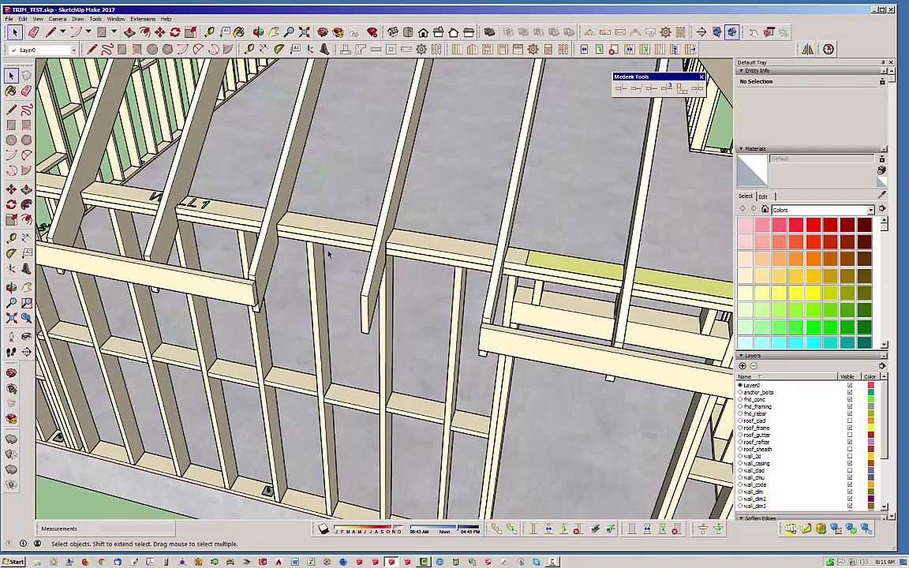
scroll(393, 283, "down", 6)
middle_click_drag(437, 274, 285, 262)
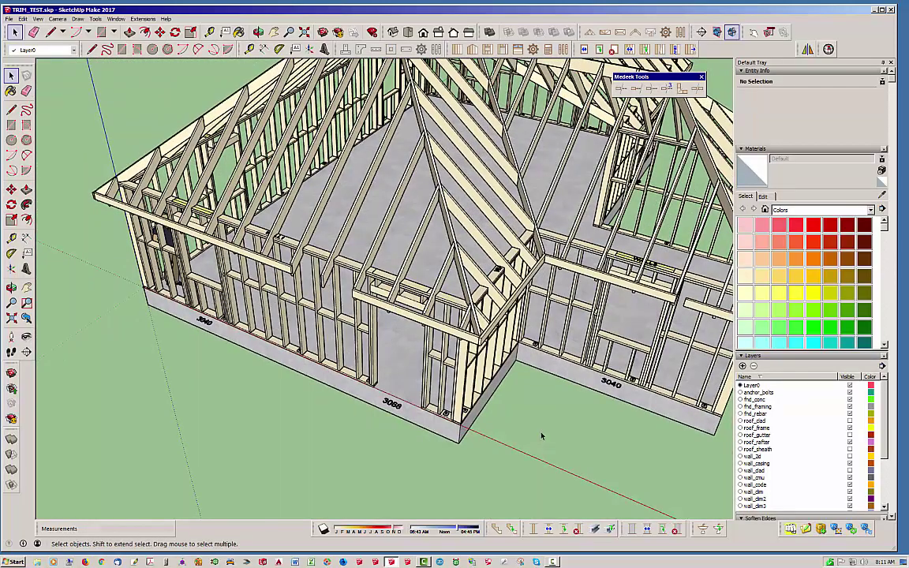
- Split the foundation slab below WALL3, using the face of the rafter above the window opening as the splitting plane
middle_click_drag(423, 320, 367, 318)
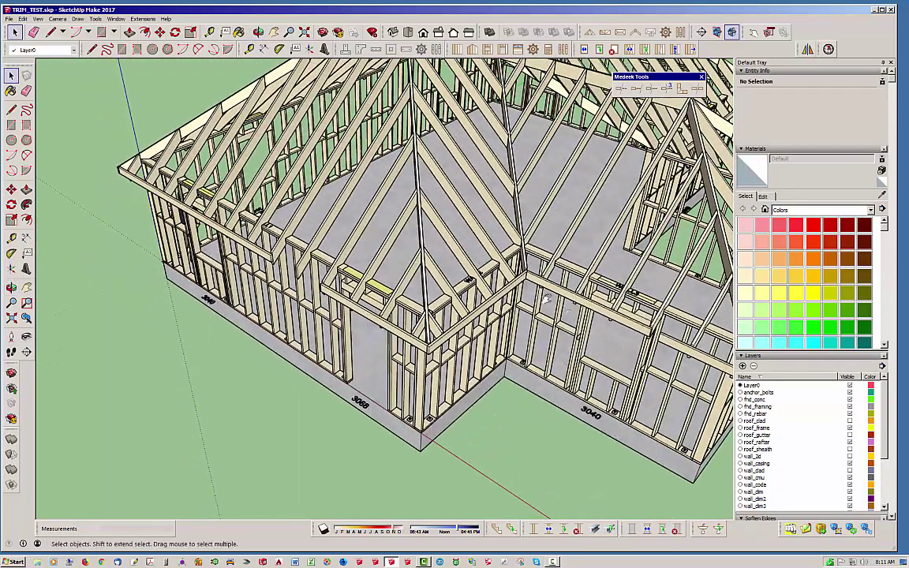
middle_click_drag(546, 299, 335, 244, "shift")
middle_click_drag(315, 295, 363, 289)
scroll(440, 337, "up", 3)
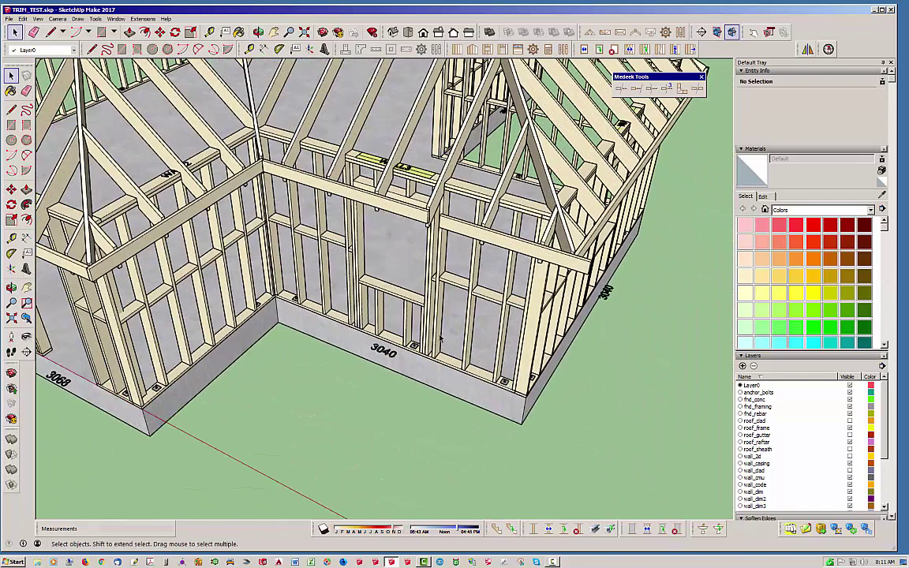
left_click(628, 88)
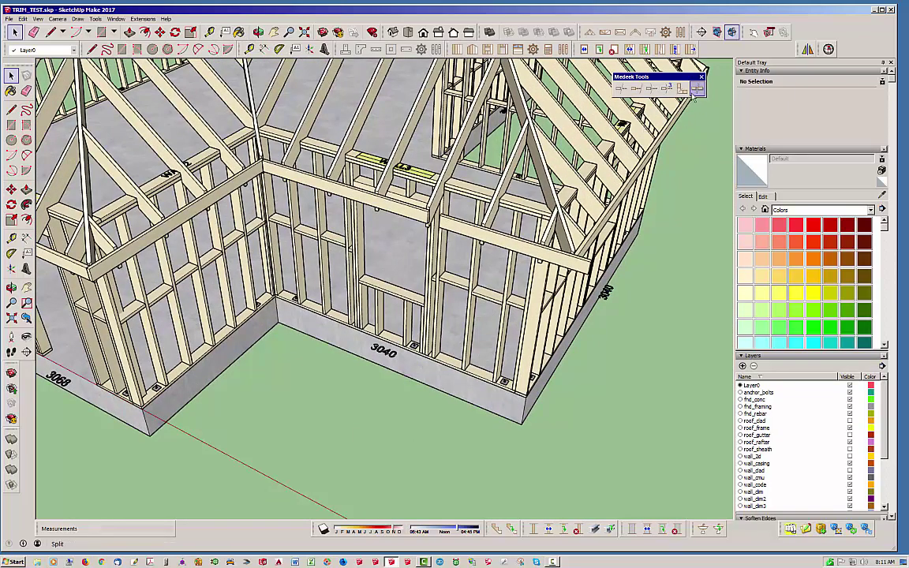
scroll(453, 206, "up", 2)
scroll(453, 207, "up", 2)
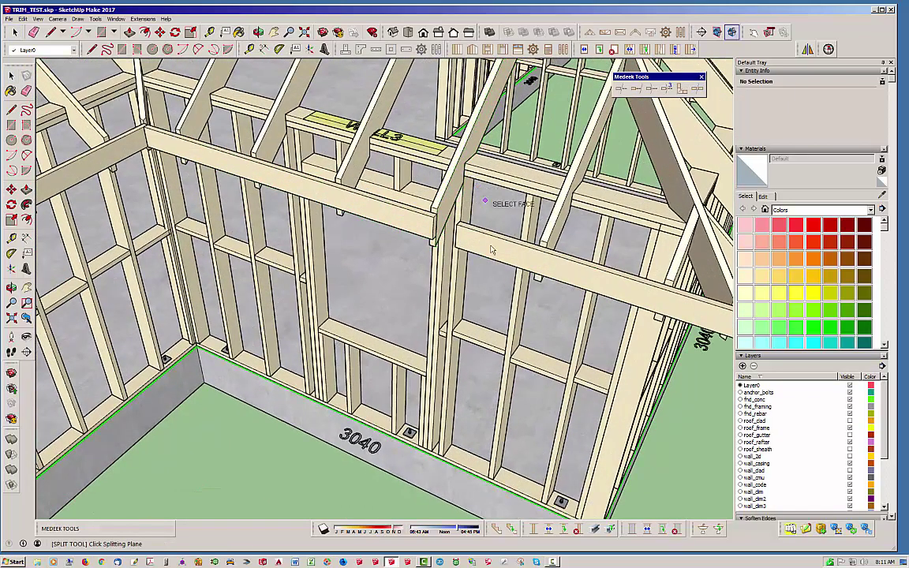
left_click(359, 163)
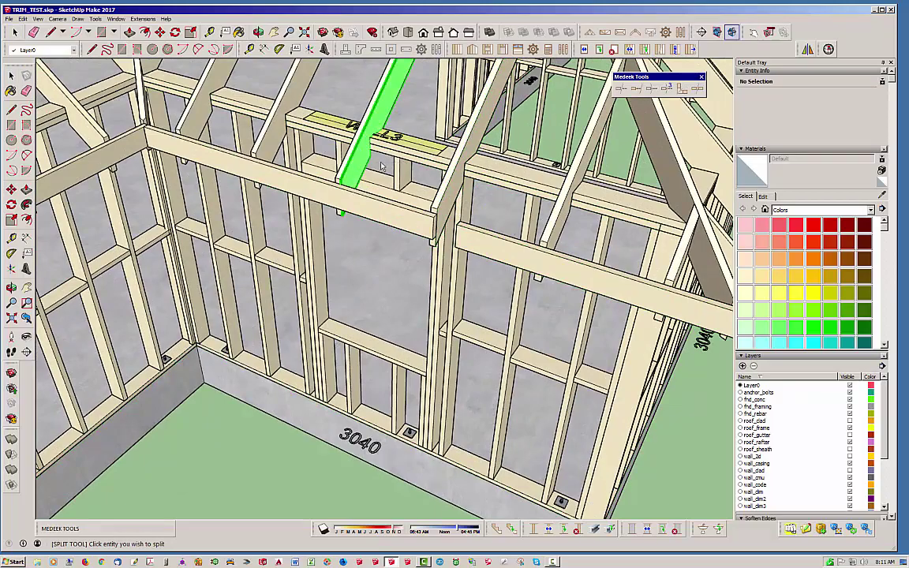
left_click(399, 468)
middle_click_drag(398, 464, 407, 391)
key("space")
- Open the foundation group and move the split-off end section of the slab outward along the red axis, clear of the walls
scroll(190, 359, "down", 3)
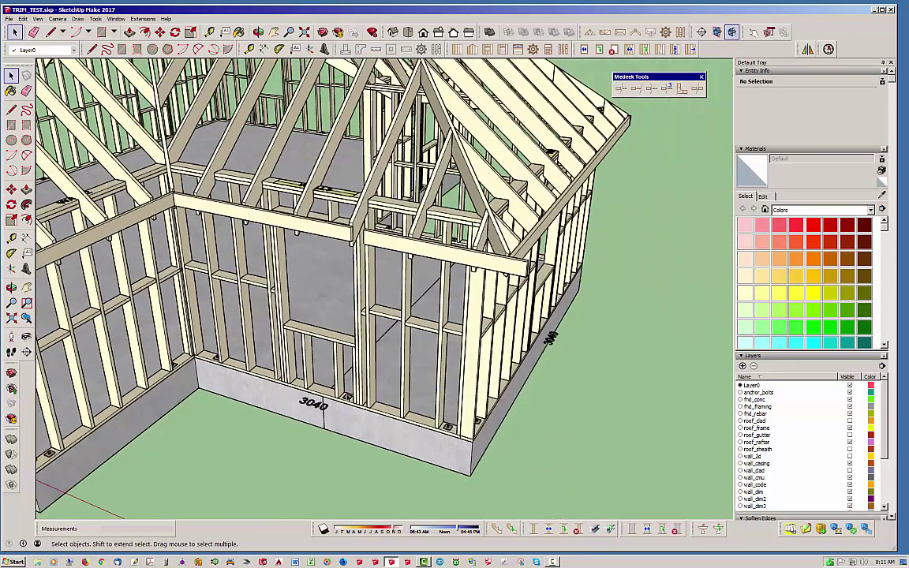
double_click(448, 403)
left_click(498, 394)
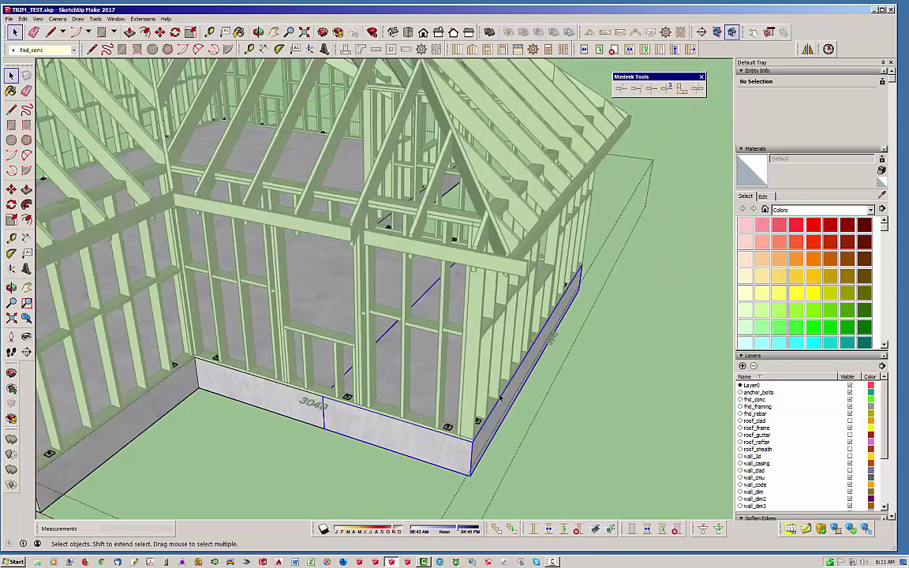
left_click(159, 31)
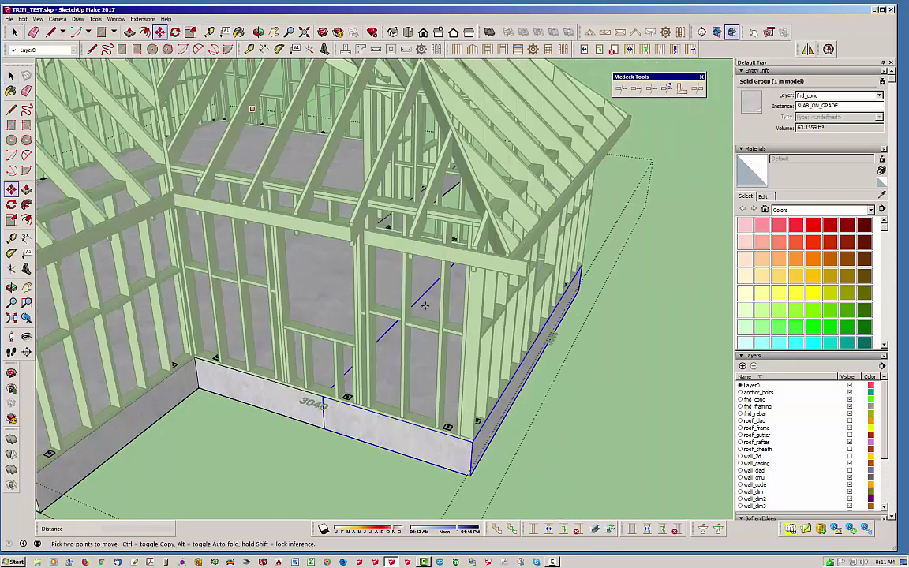
left_click(349, 454)
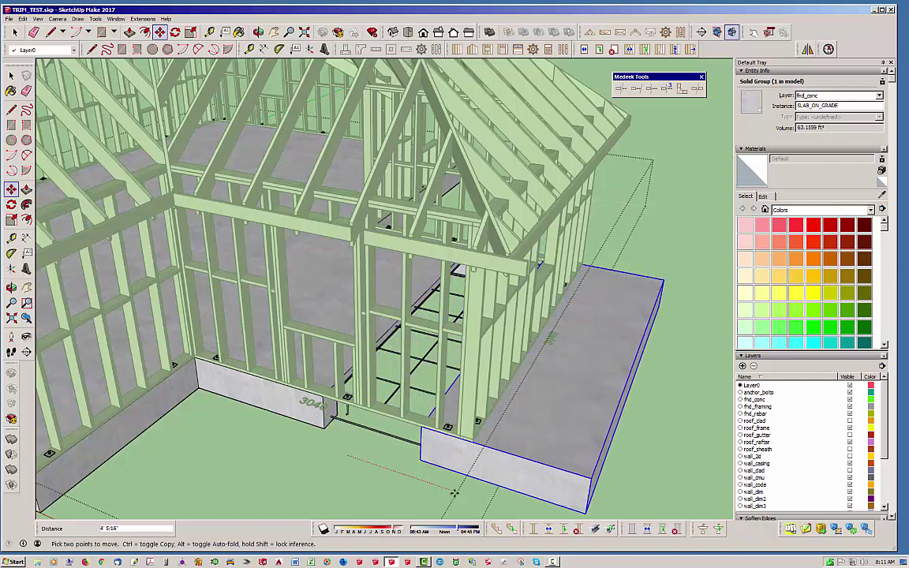
left_click(491, 502)
key("space")
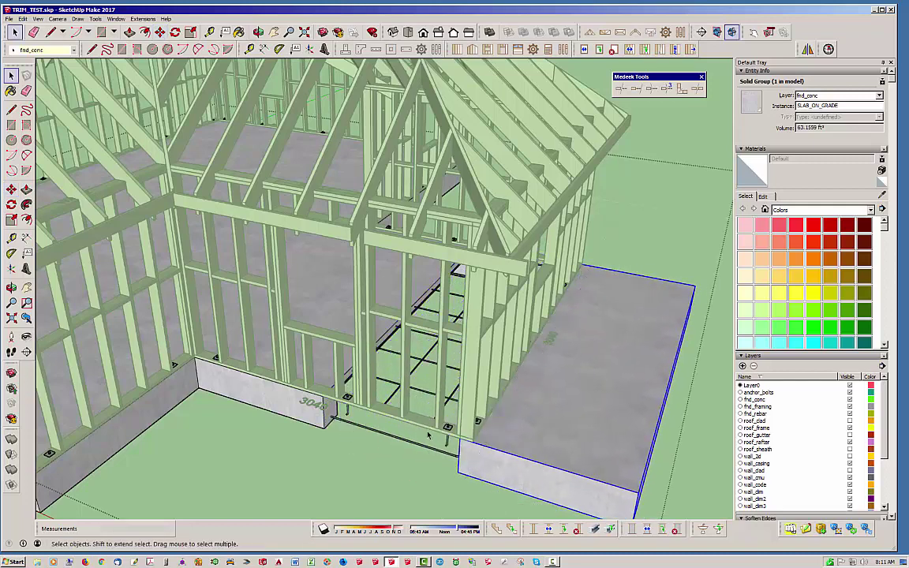
left_click(711, 373)
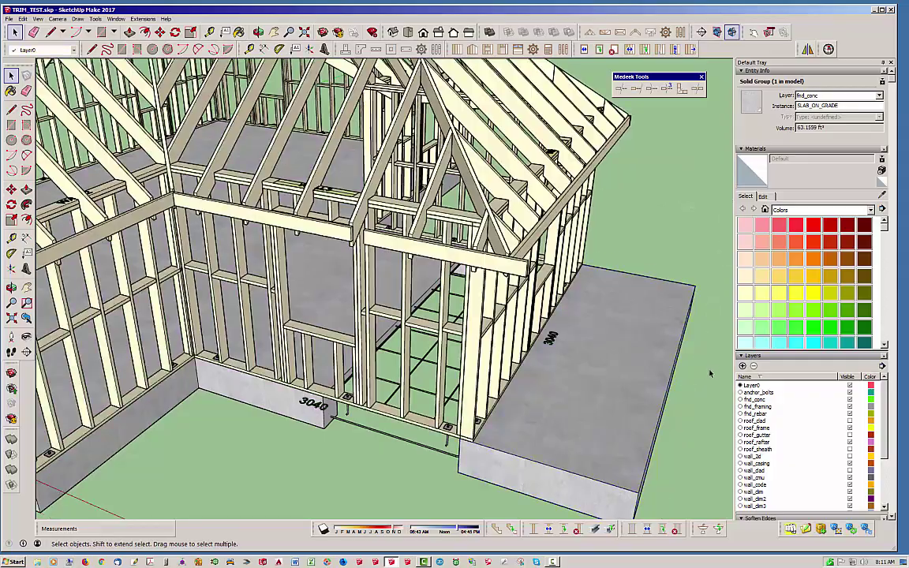
middle_click_drag(453, 391, 772, 140)
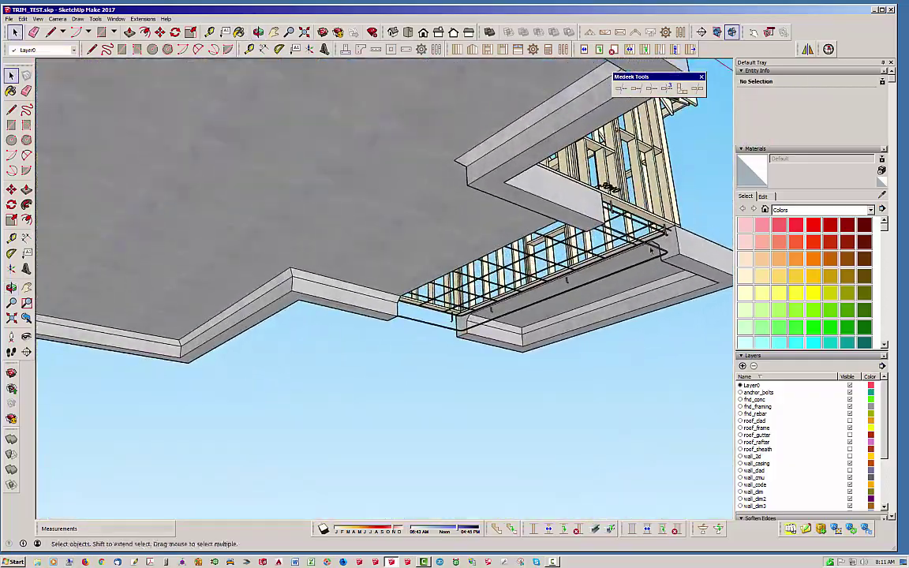
- Examine the split foundation slab from below and outside, including the gap with exposed rebar beneath the walls
scroll(623, 262, "up", 3)
middle_click_drag(679, 250, 586, 286)
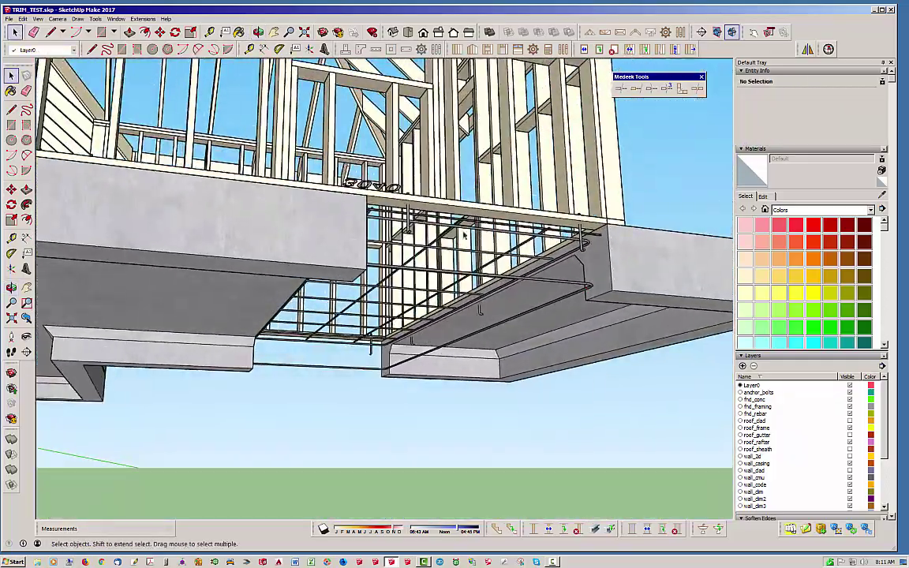
middle_click_drag(544, 247, 683, 254)
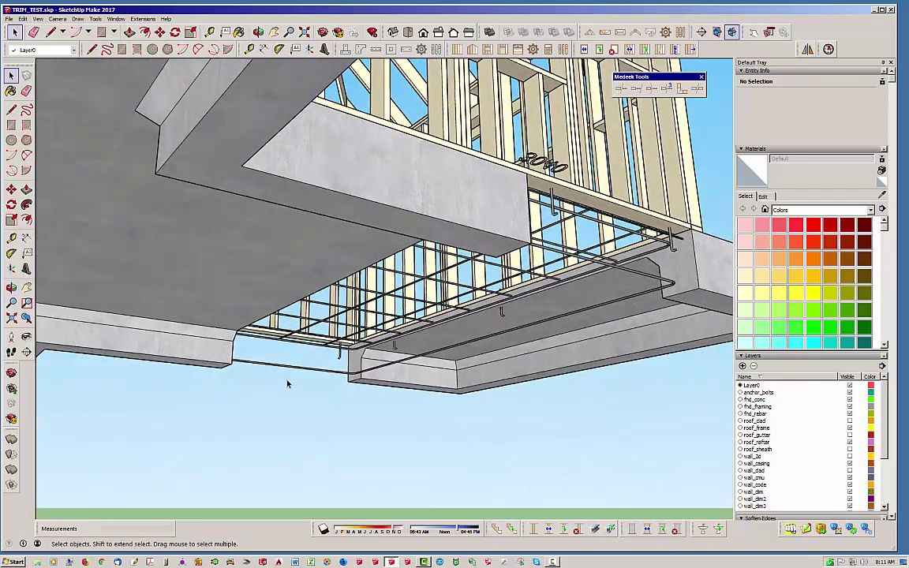
middle_click_drag(614, 241, 498, 379)
left_click(506, 376)
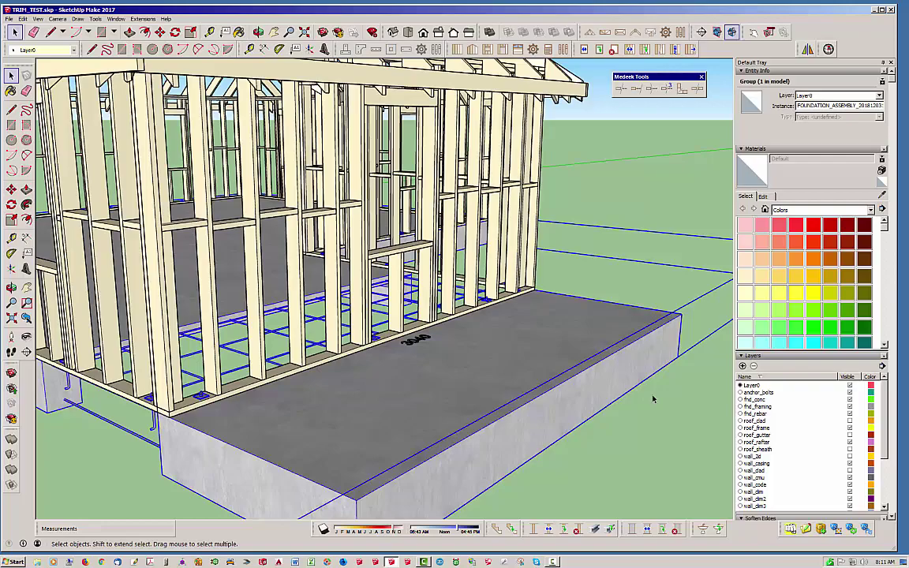
left_click(673, 409)
scroll(673, 408, "down", 7)
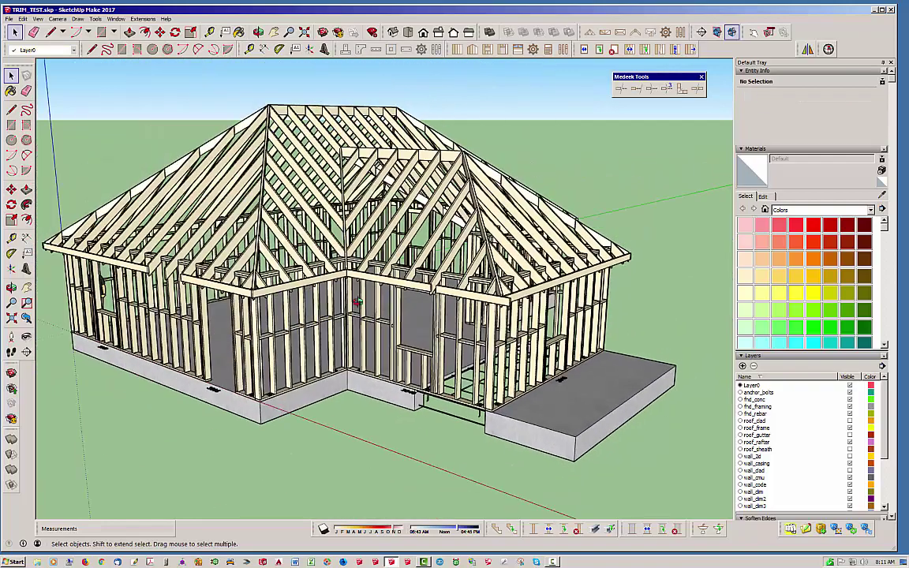
middle_click_drag(358, 302, 416, 359)
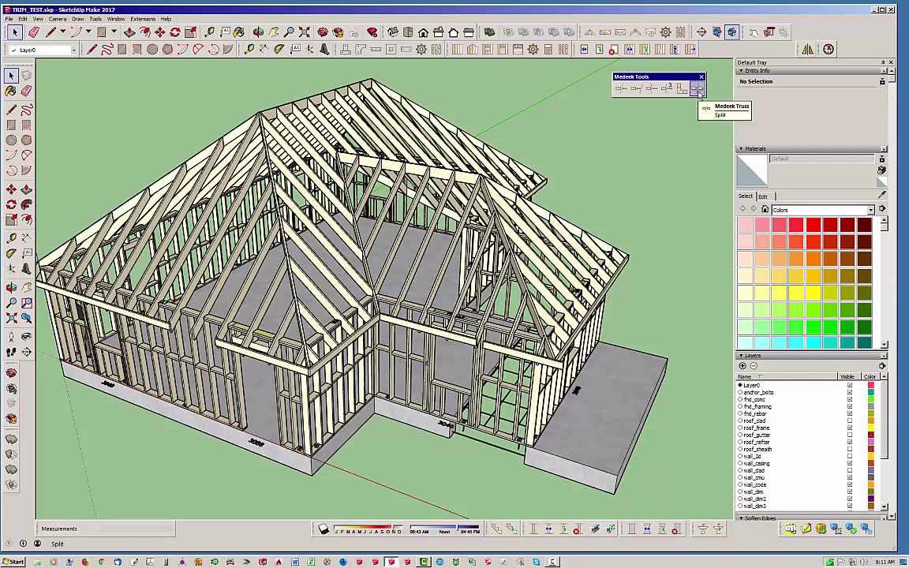
scroll(456, 207, "down", 2)
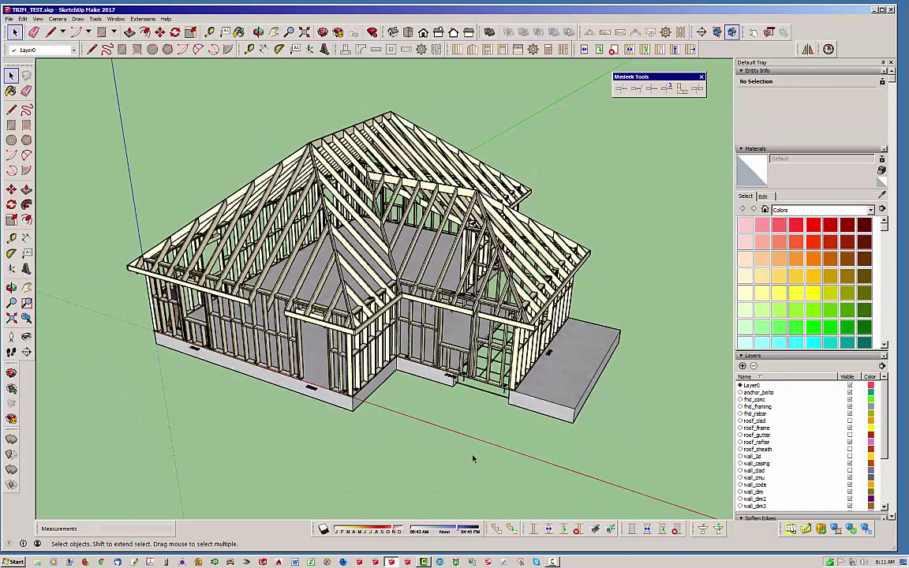
- Place a single-ply 6 x 8 Douglas Fir-Larch No. 2 timber beam on the ground in front of the house
left_click(593, 527)
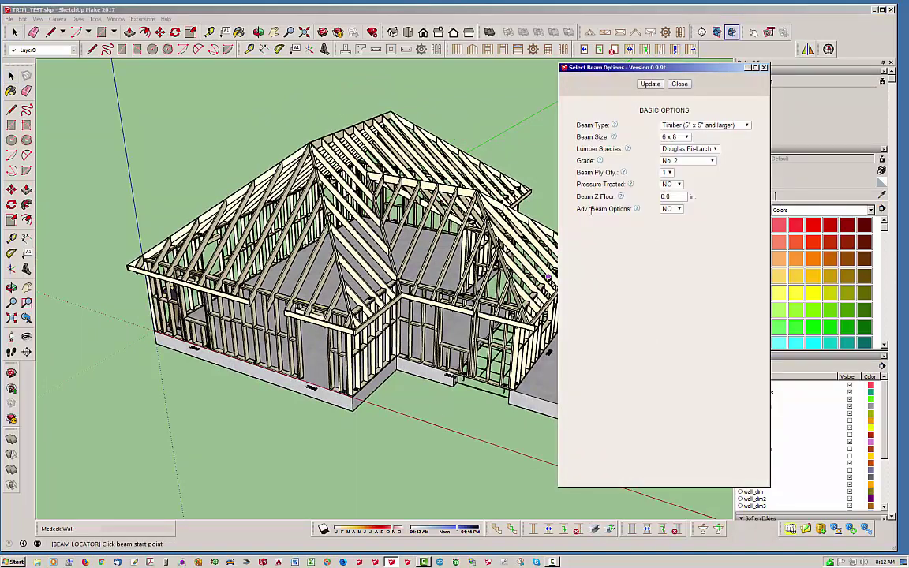
left_click(269, 448)
left_click(410, 447)
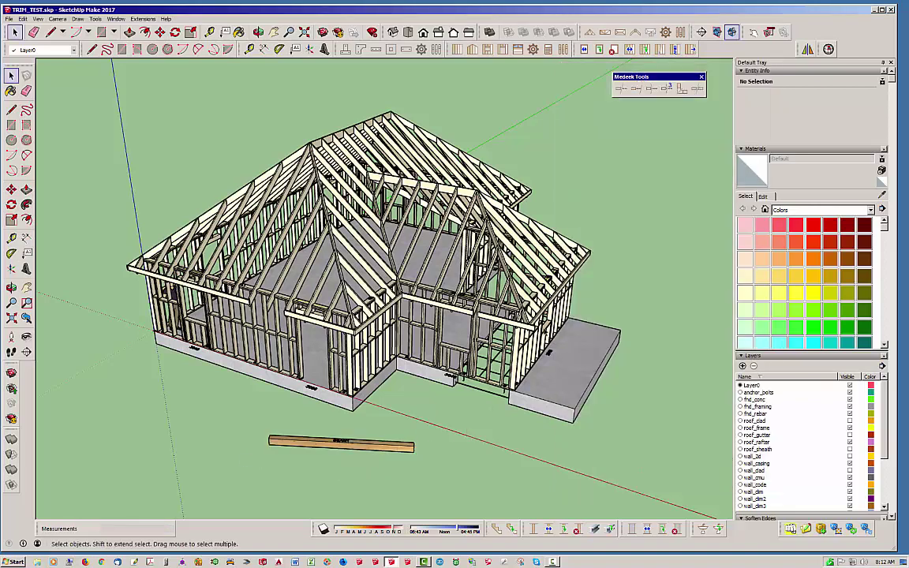
- Split the timber beam using the foundation's side face at the corner near the 3068 door as the splitting plane
left_click(699, 91)
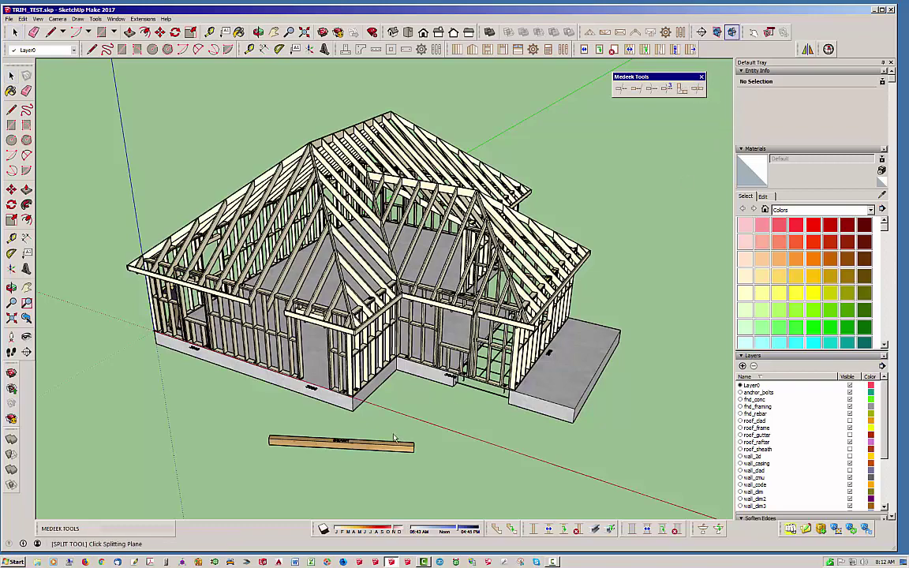
scroll(327, 452, "up", 2)
scroll(330, 451, "up", 3)
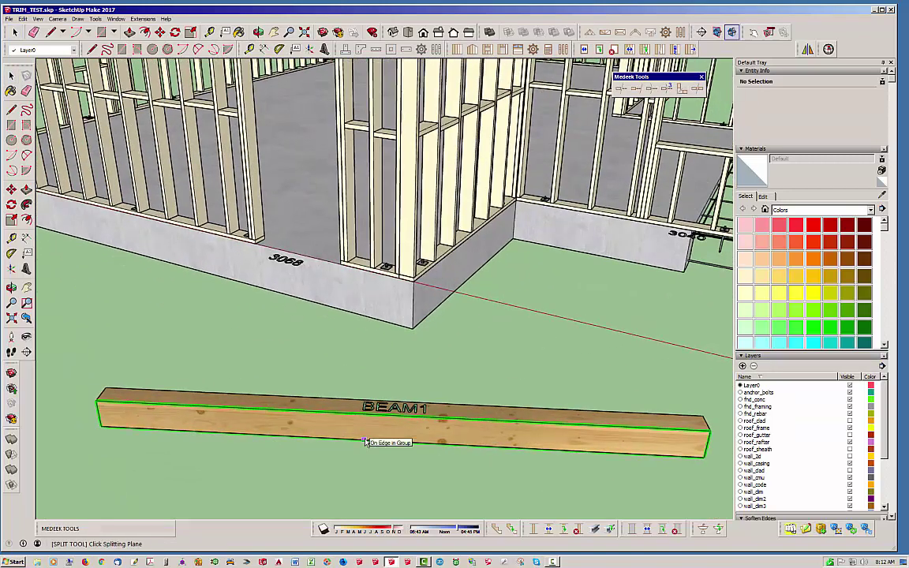
left_click(365, 442)
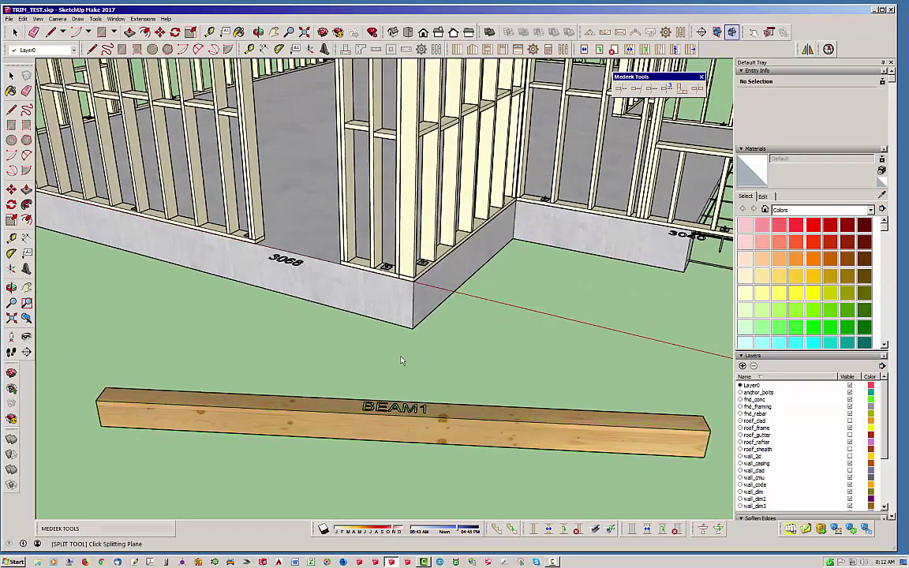
left_click(243, 415)
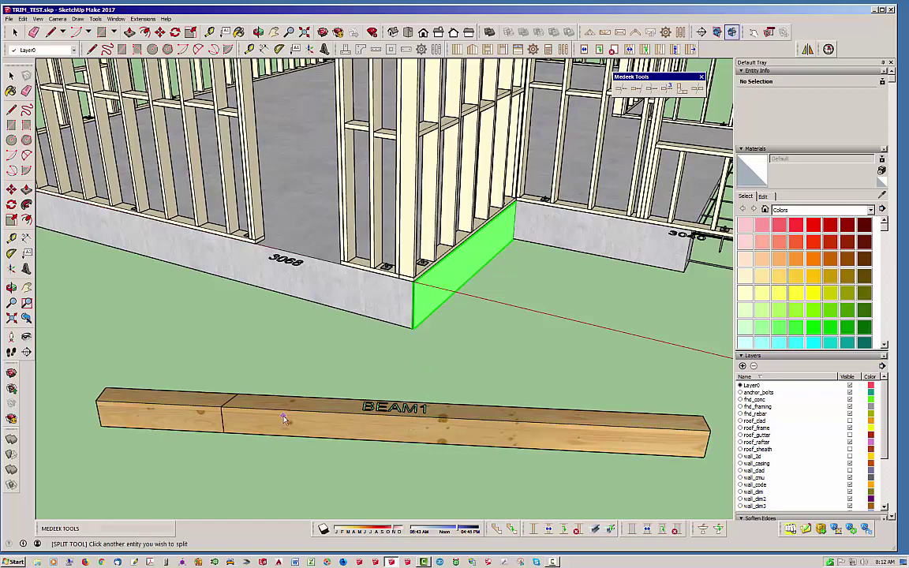
key("space")
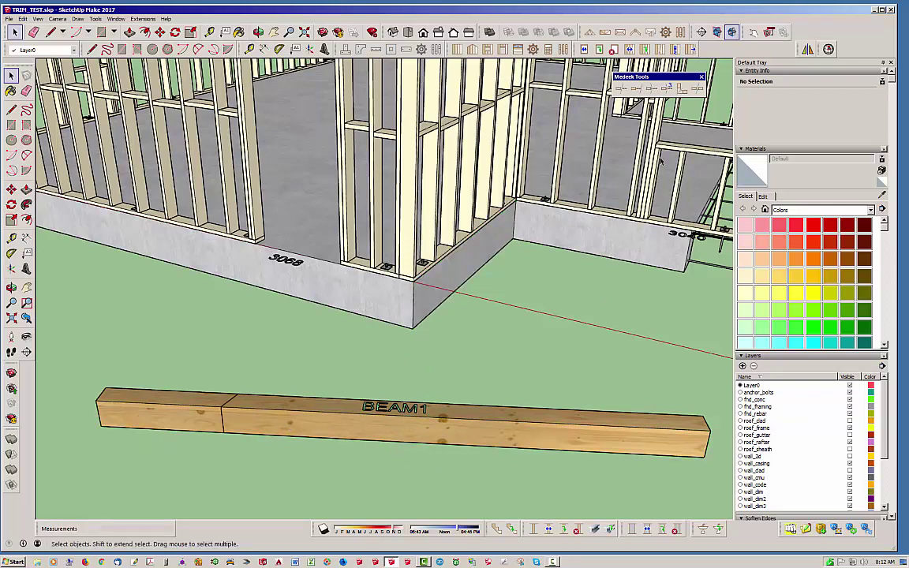
- Split the longer beam piece along a skewed plane defined by three points on its edges, toward its uncut end
left_click(623, 88)
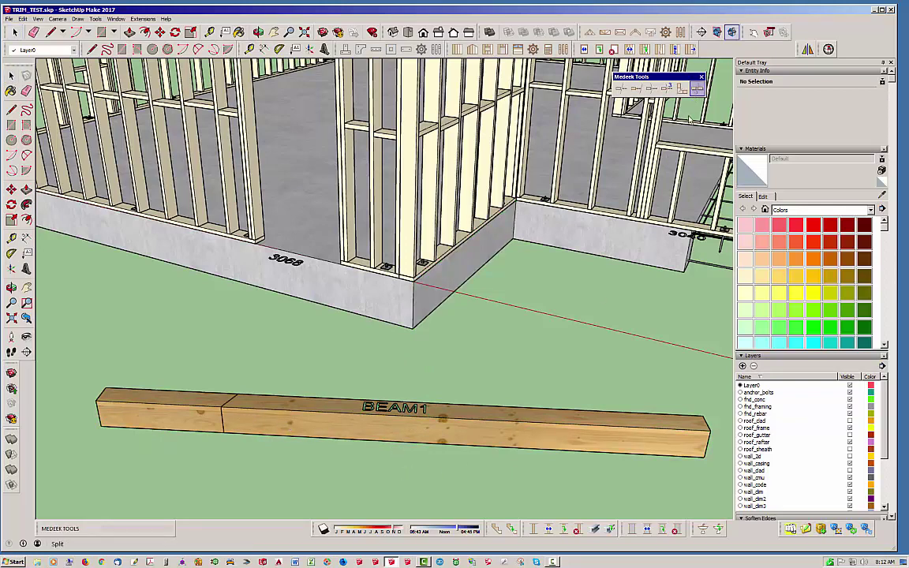
left_click(487, 434)
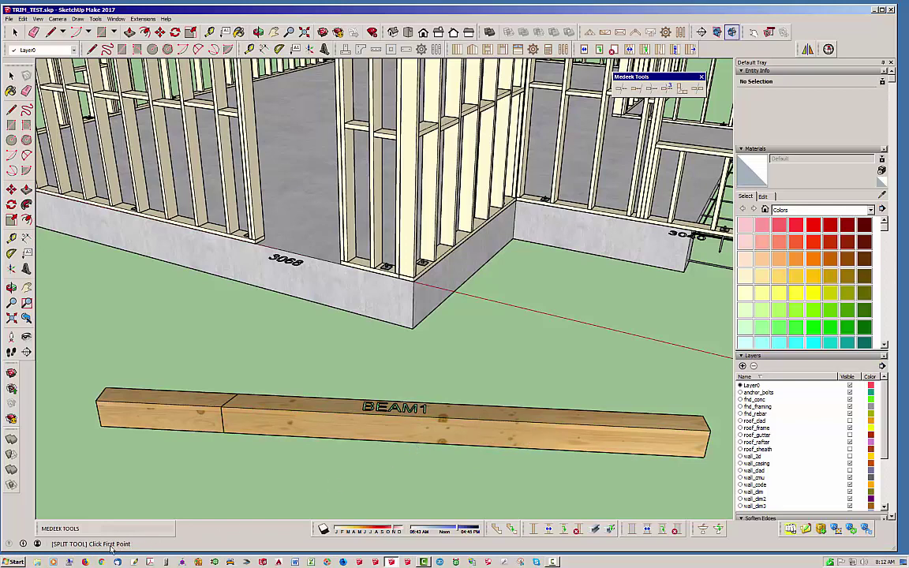
left_click(535, 426)
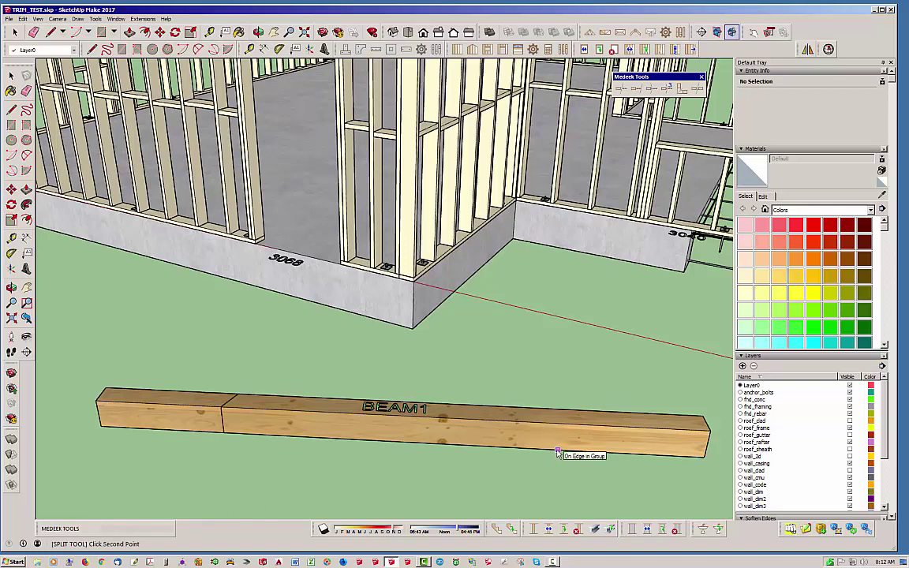
left_click(556, 454)
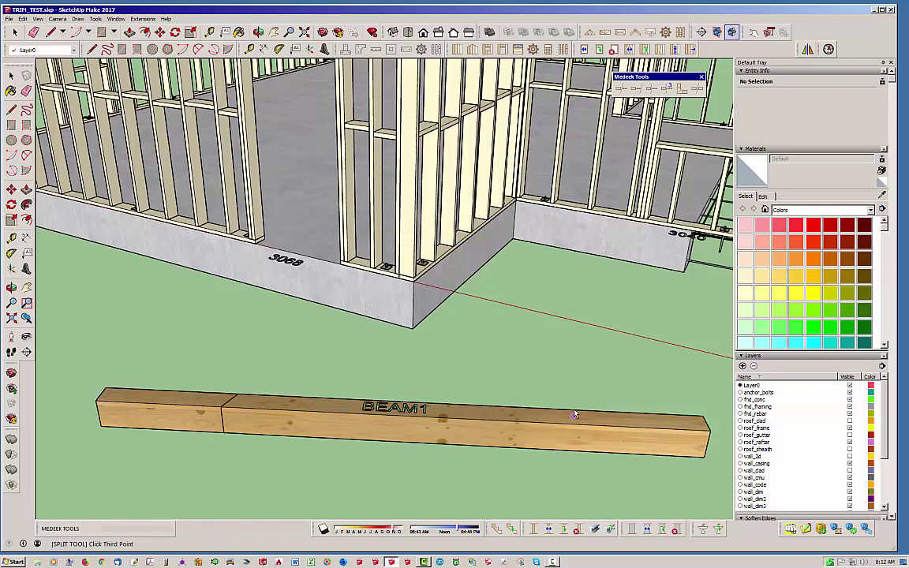
left_click(556, 411)
middle_click_drag(481, 439, 448, 467)
scroll(574, 500, "up", 4)
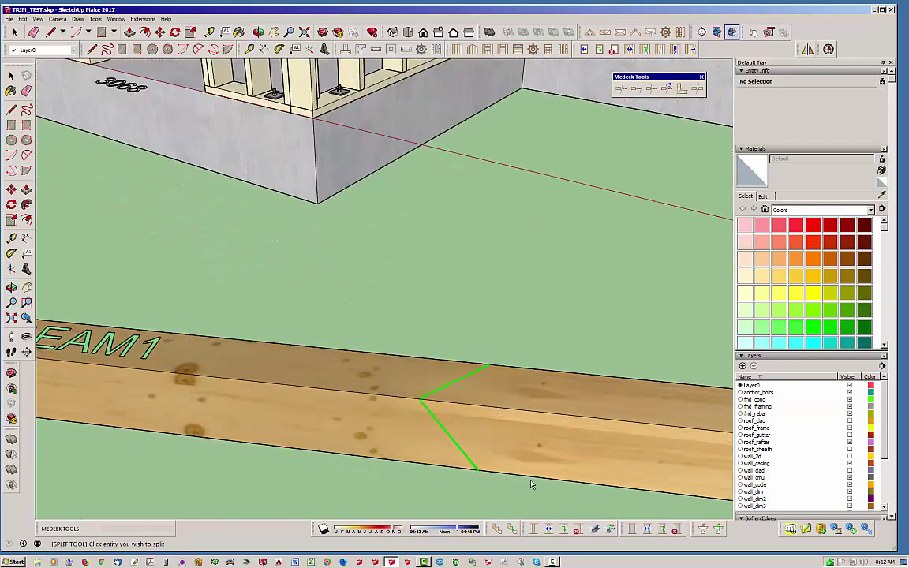
left_click(534, 416)
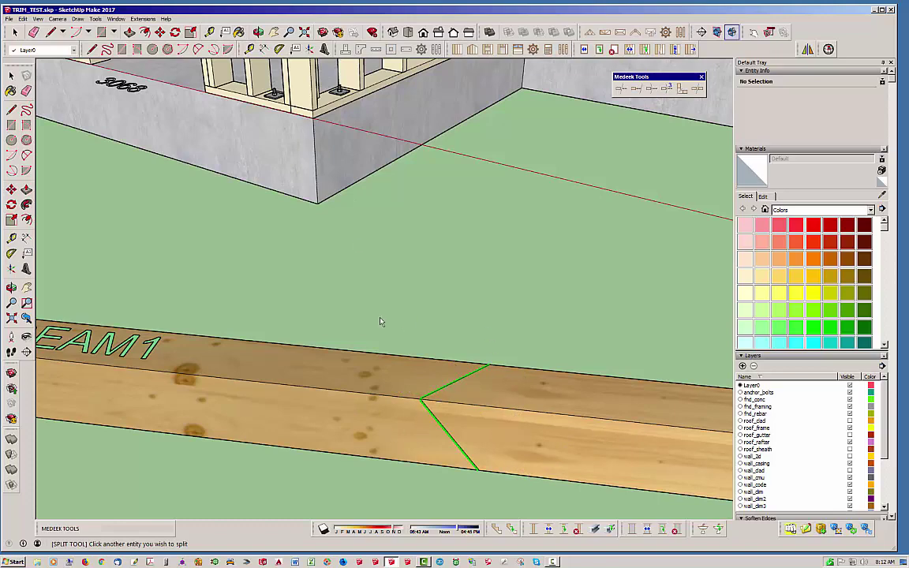
left_click(513, 434)
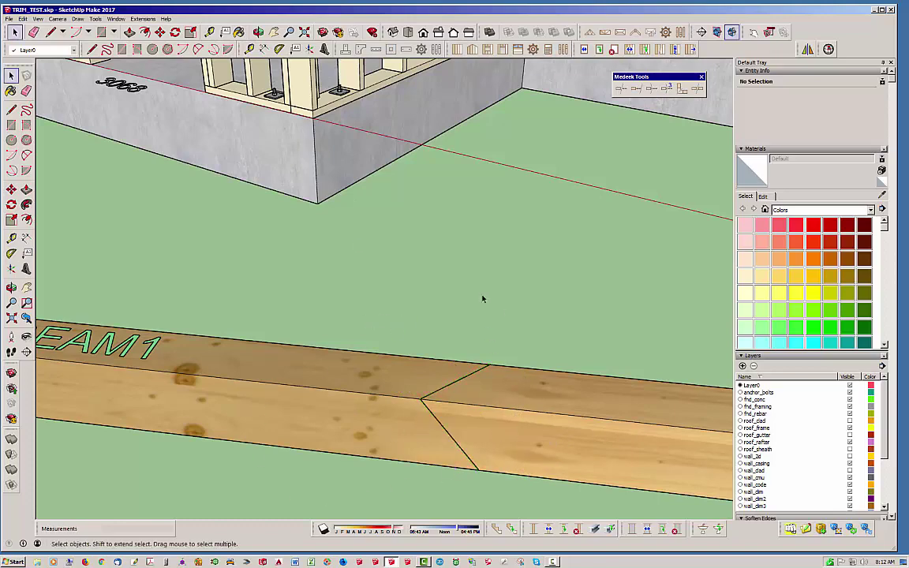
- Open the beam group and move the angled-cut end piece outward about 10 inches along the beam's length
scroll(268, 368, "down", 5)
middle_click_drag(421, 377, 331, 393)
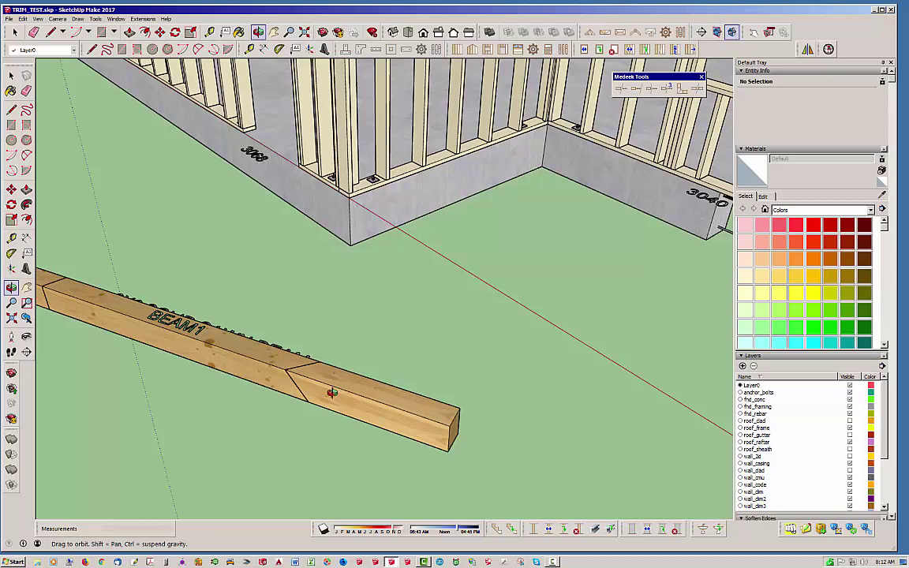
scroll(242, 400, "up", 2)
scroll(384, 364, "up", 2)
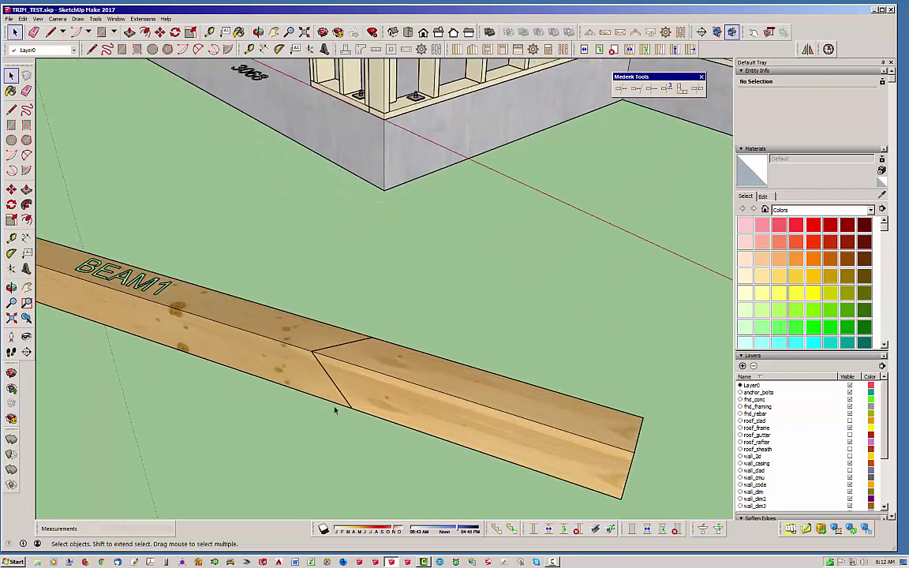
left_click(454, 407)
double_click(453, 407)
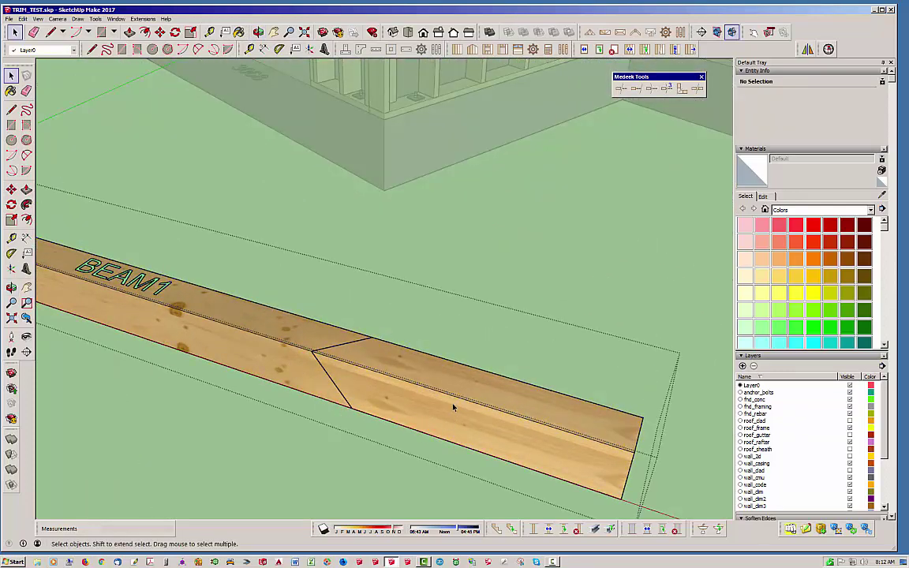
left_click(453, 406)
left_click(159, 31)
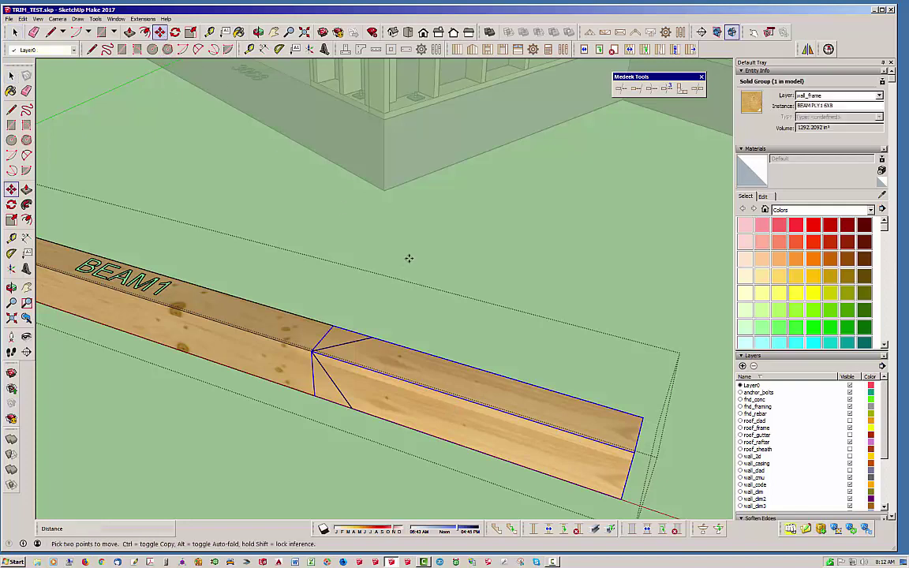
left_click(416, 245)
left_click(472, 257)
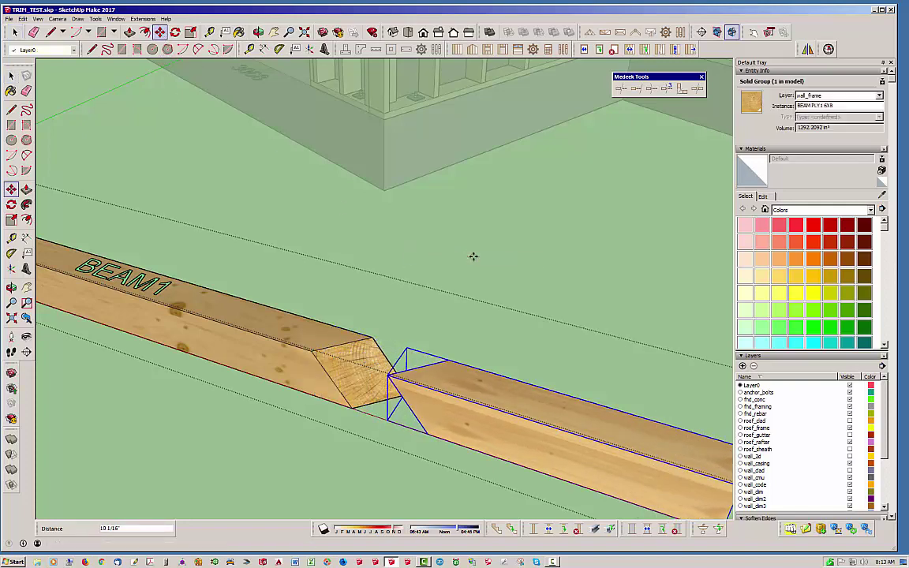
key("space")
left_click(477, 277)
- Reopen the beam group and move the opposite end piece outward along the beam's length, clear of the middle piece
scroll(535, 429, "down", 4)
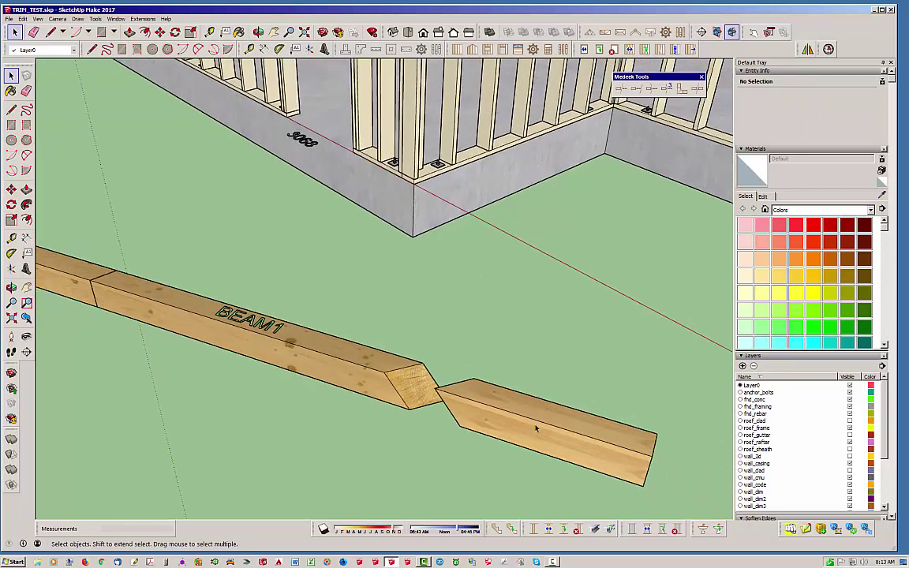
middle_click_drag(235, 379, 272, 359)
left_click(294, 392)
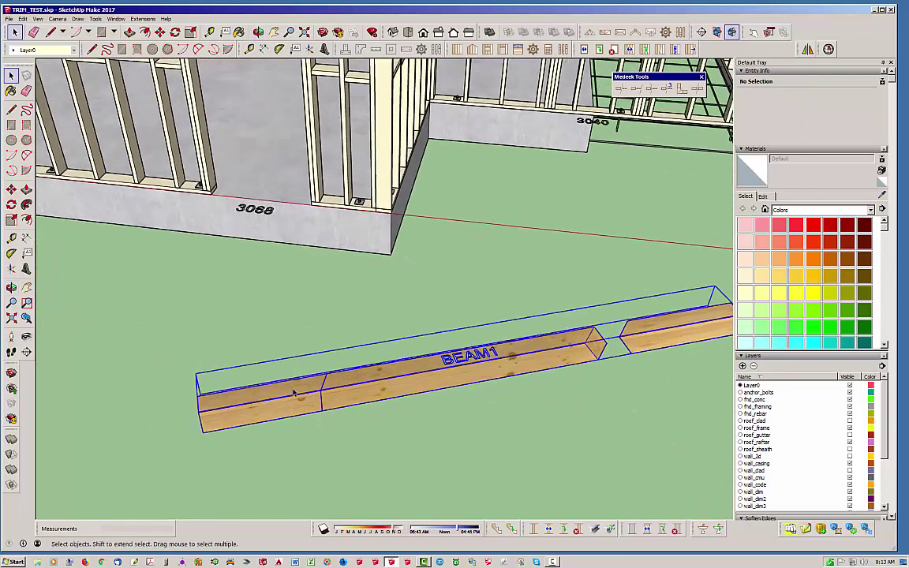
double_click(294, 392)
left_click(296, 387)
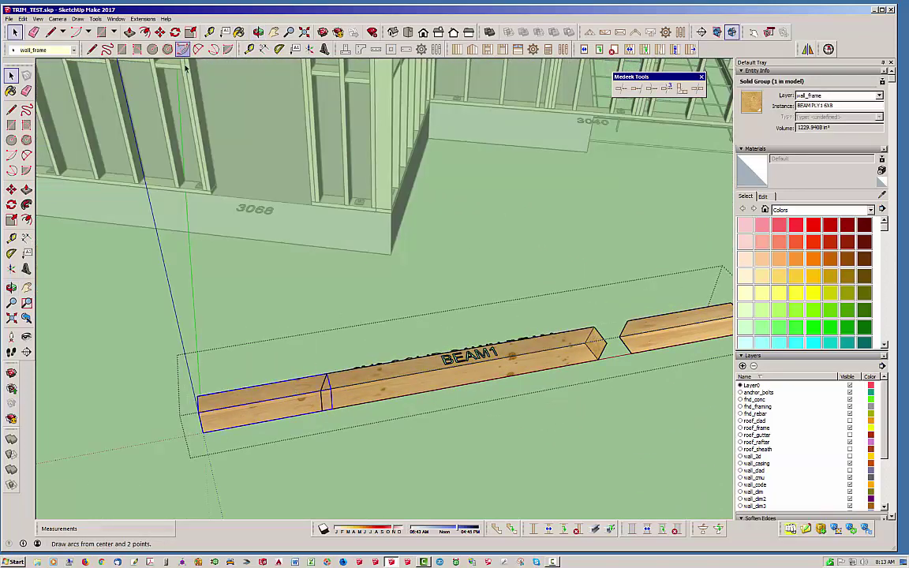
left_click(159, 32)
left_click(381, 330)
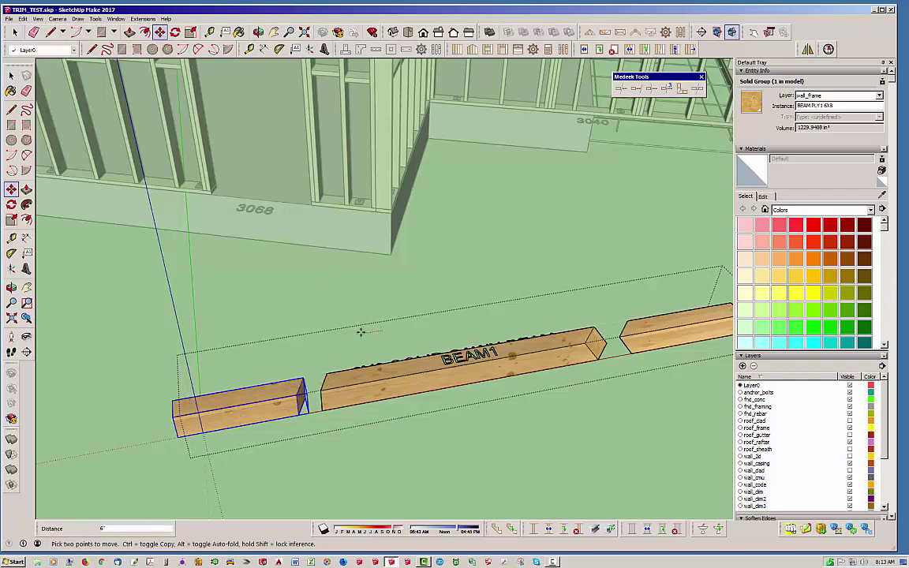
left_click(358, 332)
key("space")
left_click(340, 290)
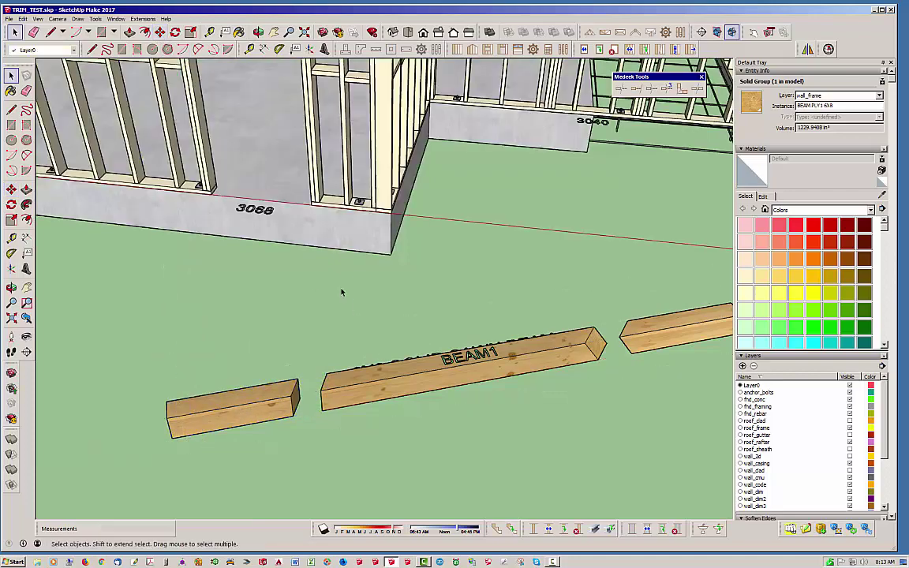
- Examine the three separated beam pieces by selecting them individually inside the beam group and viewing their cut ends
middle_click_drag(433, 400, 320, 373)
double_click(348, 355)
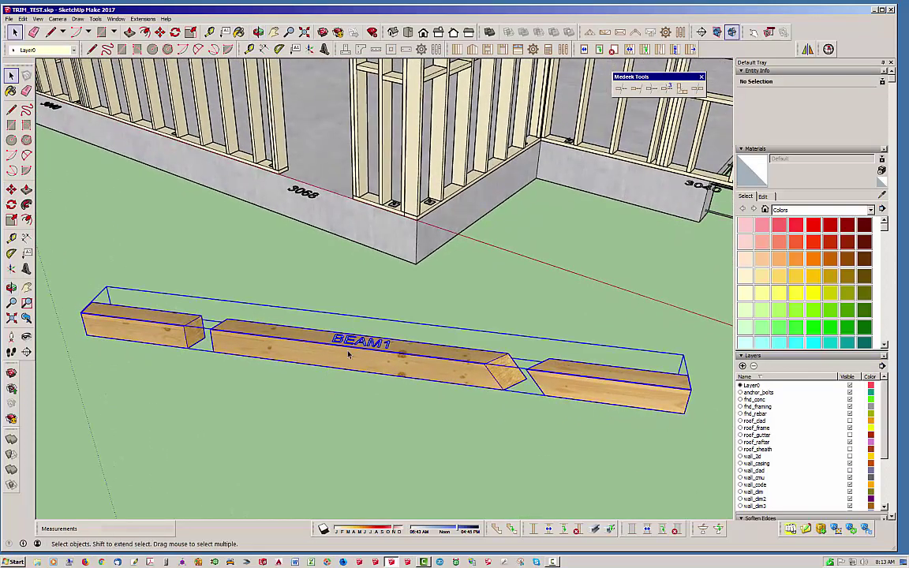
left_click(348, 355)
left_click(154, 327)
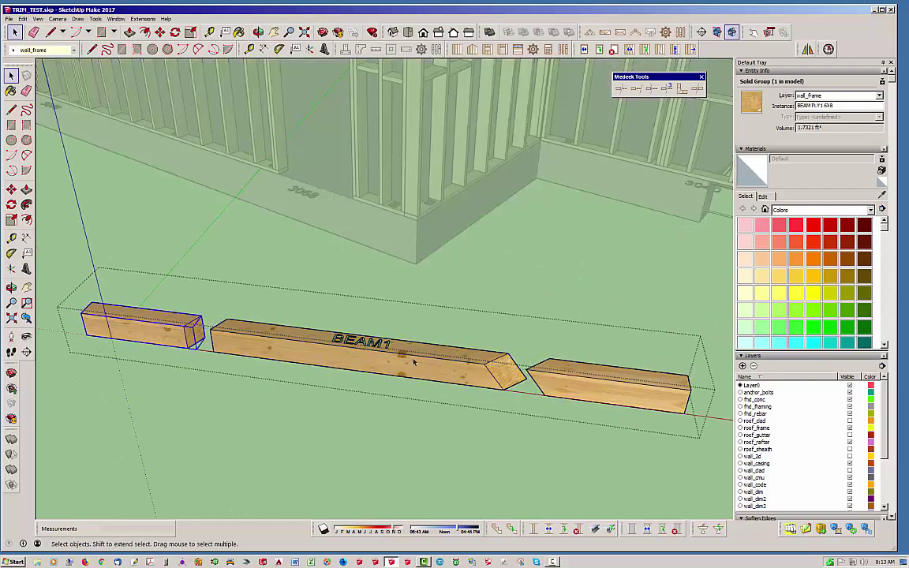
left_click(552, 382)
left_click(304, 415)
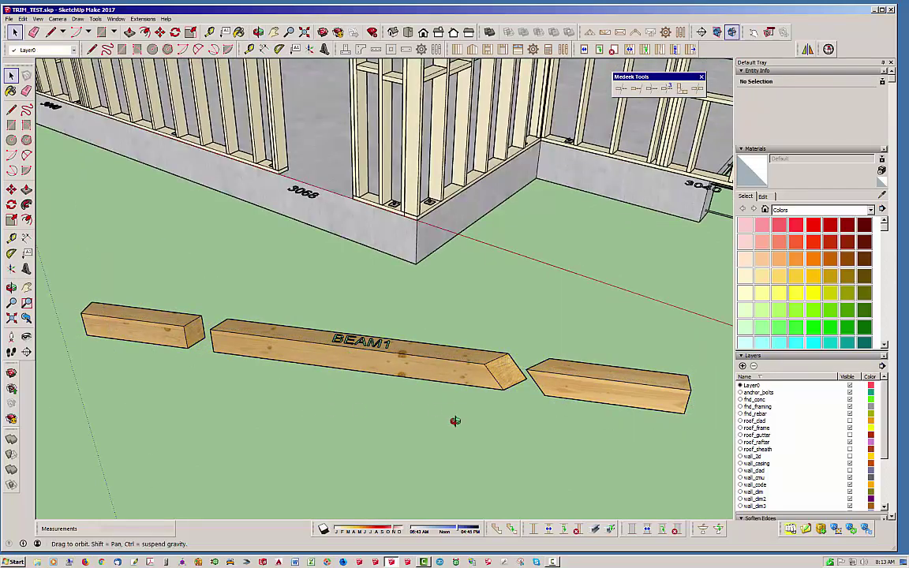
middle_click_drag(455, 422, 423, 448)
scroll(308, 369, "down", 3)
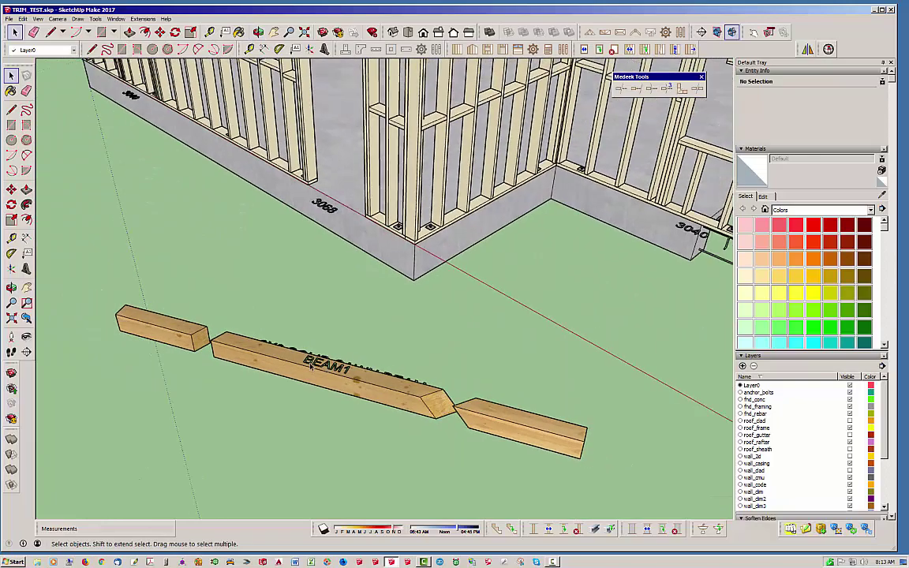
mouse_move(519, 362)
middle_mouse_down()
mouse_move(434, 352)
mouse_move(434, 331)
mouse_move(514, 357)
middle_mouse_up()
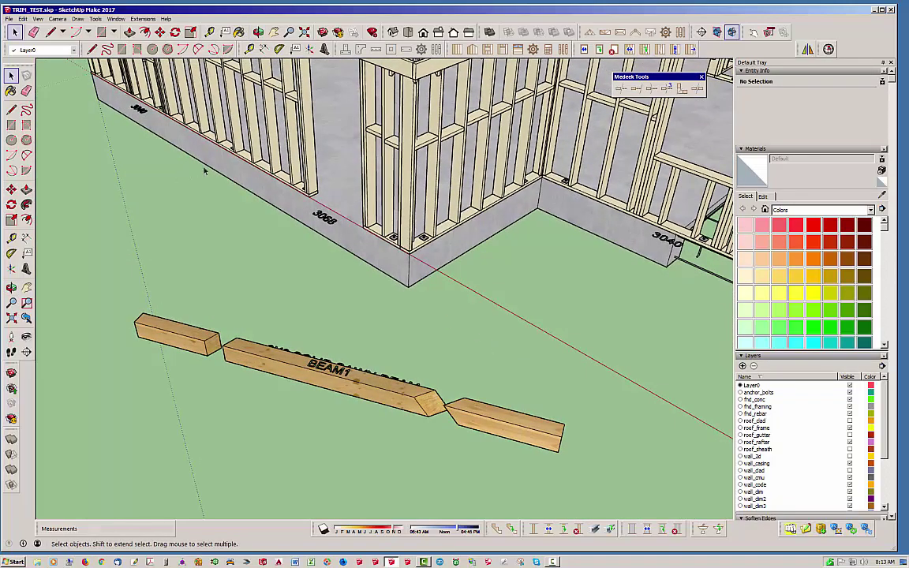
- Unhide all hidden geometry in the model
left_click(23, 18)
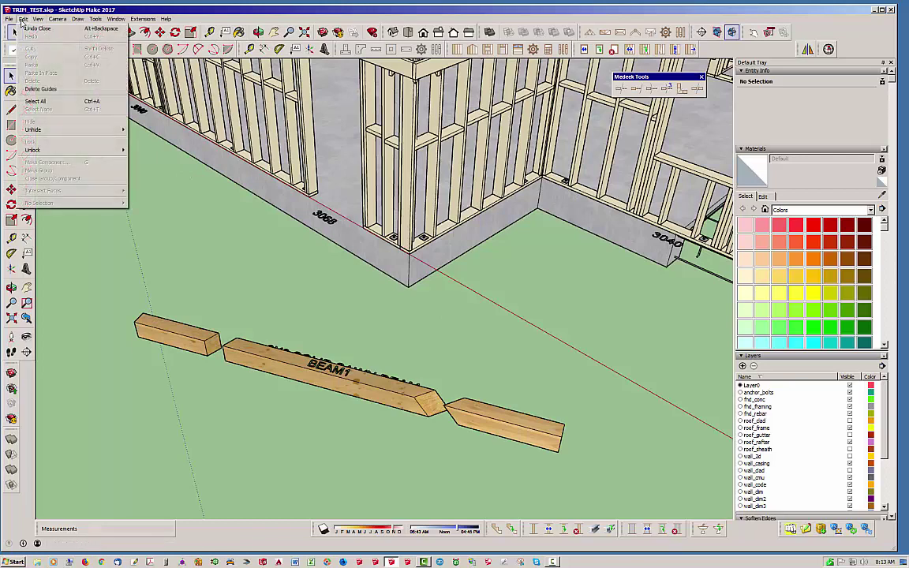
mouse_move(68, 129)
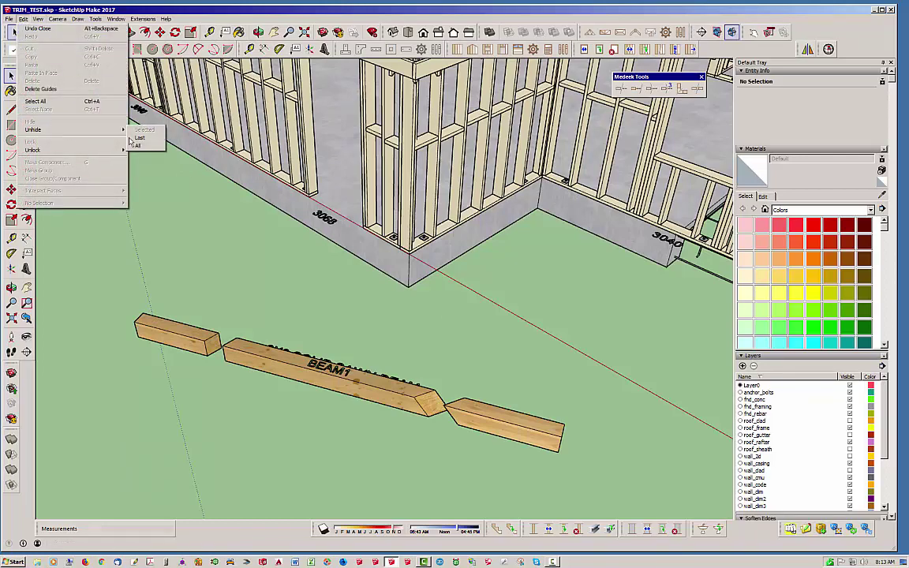
left_click(139, 146)
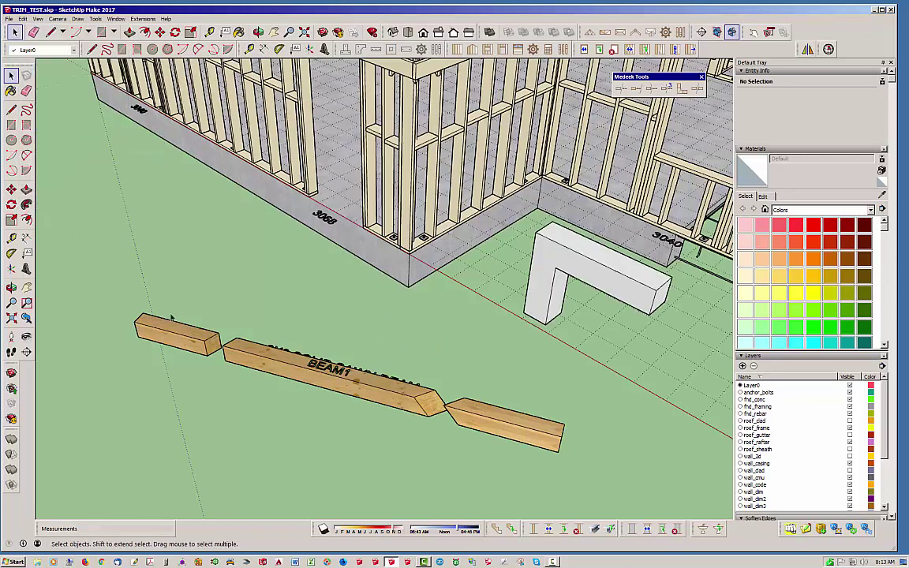
- Split the white L-shaped block with the Split tool along a diagonal three-point plane through its outer top corners and inner corner
scroll(171, 318, "down", 1)
middle_click_drag(492, 308, 418, 354)
scroll(526, 369, "up", 4)
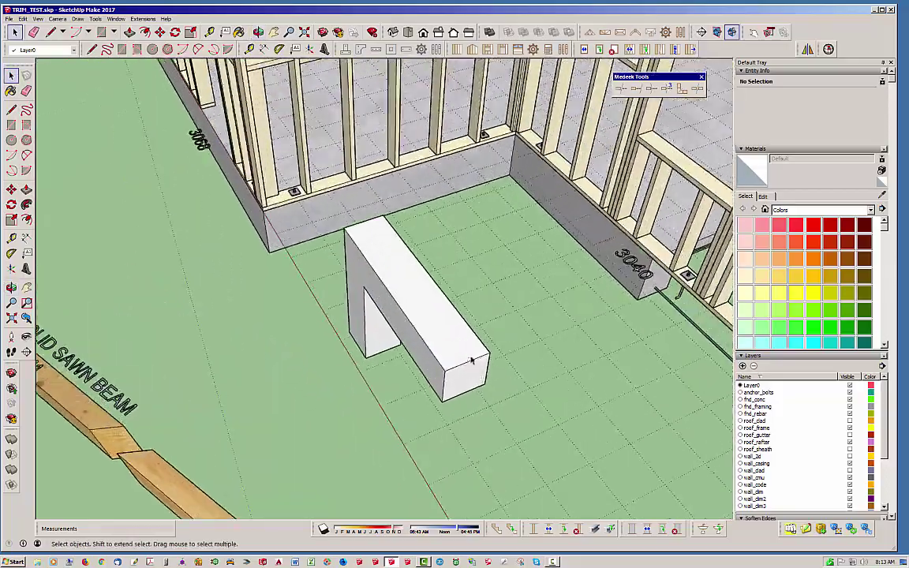
scroll(472, 360, "up", 2)
middle_click_drag(361, 288, 517, 275)
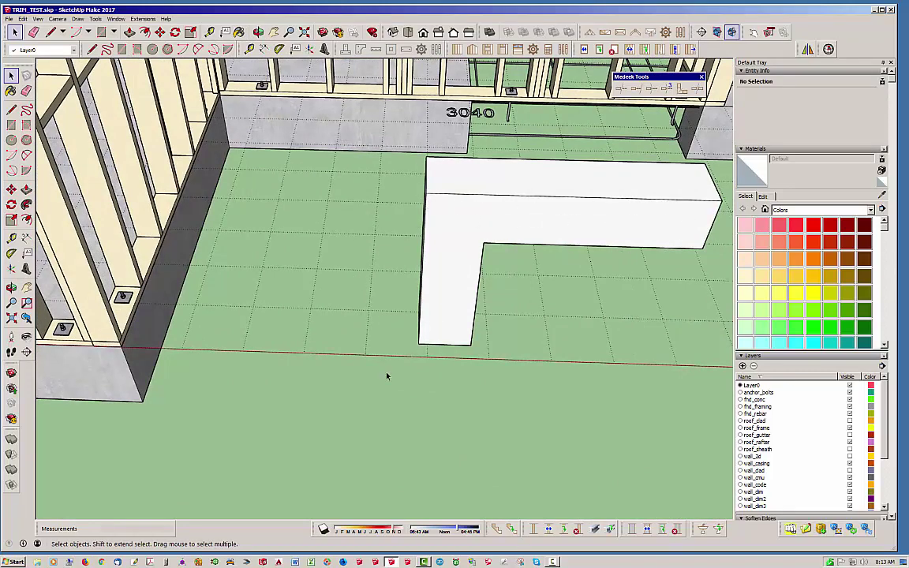
middle_click_drag(520, 286, 536, 223)
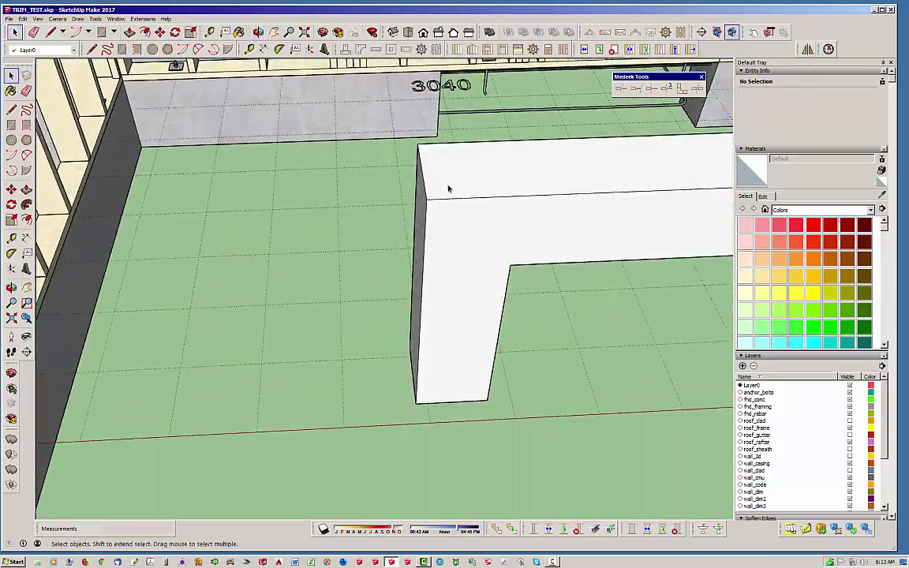
middle_click_drag(448, 187, 665, 193)
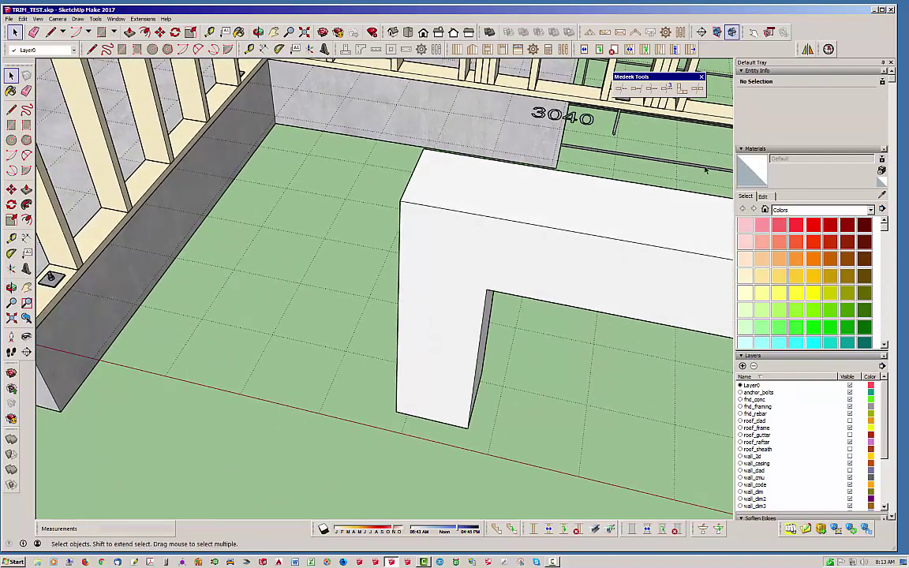
left_click(622, 88)
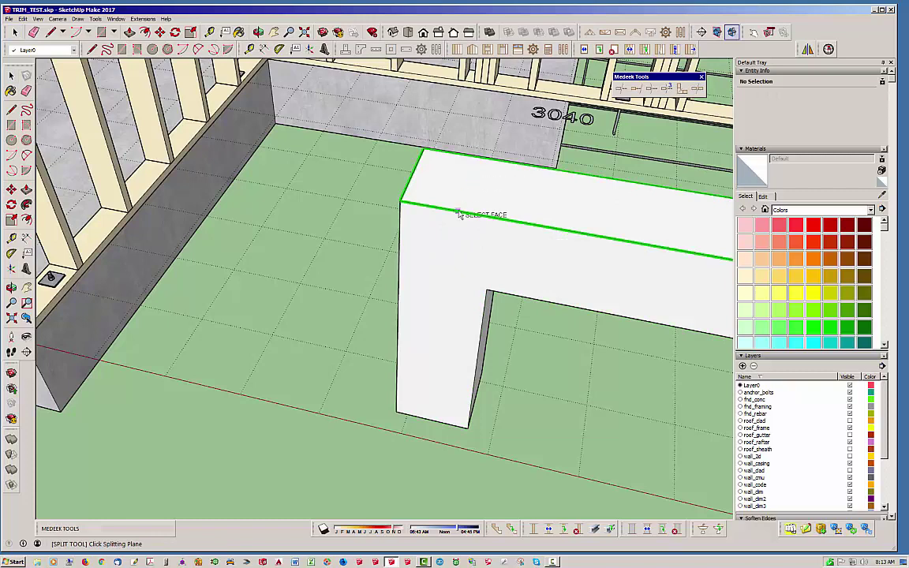
left_click(432, 271)
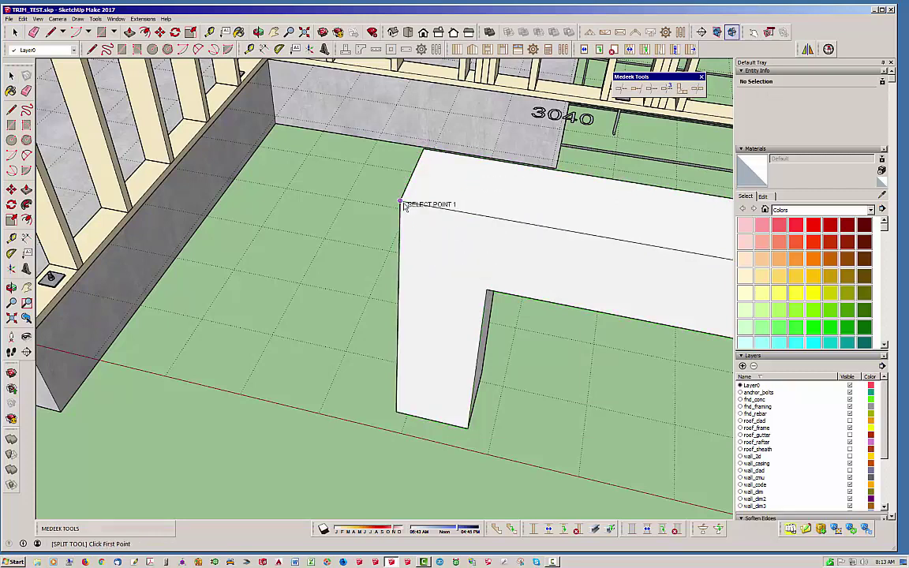
left_click(401, 204)
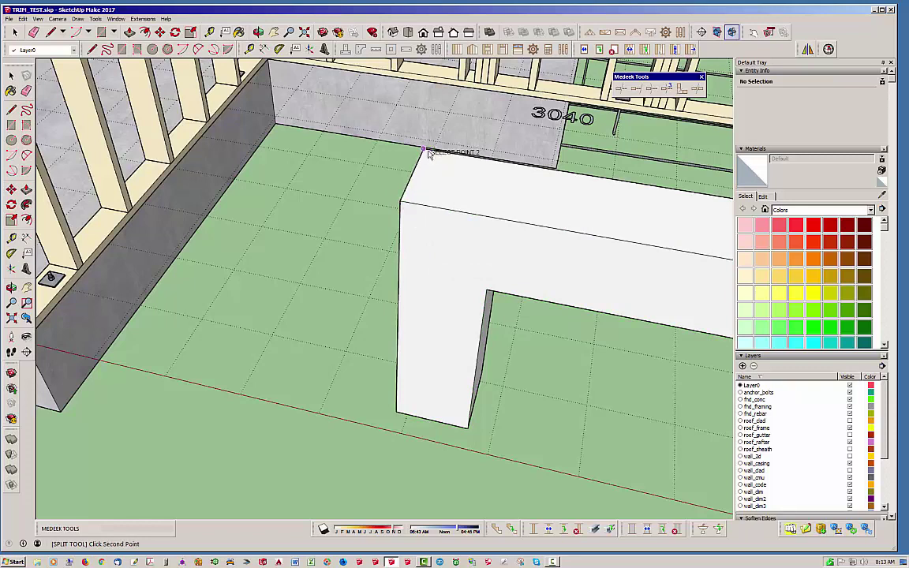
left_click(486, 292)
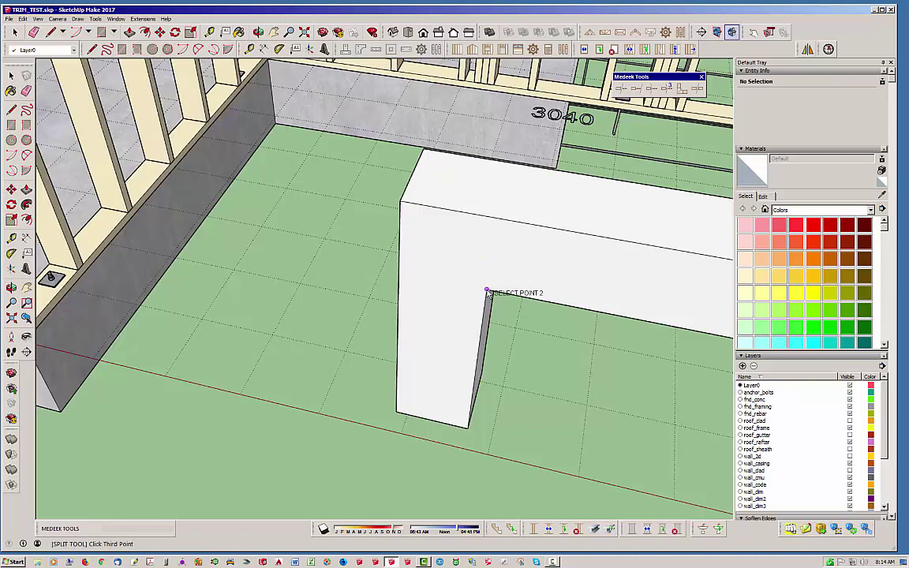
left_click(426, 152)
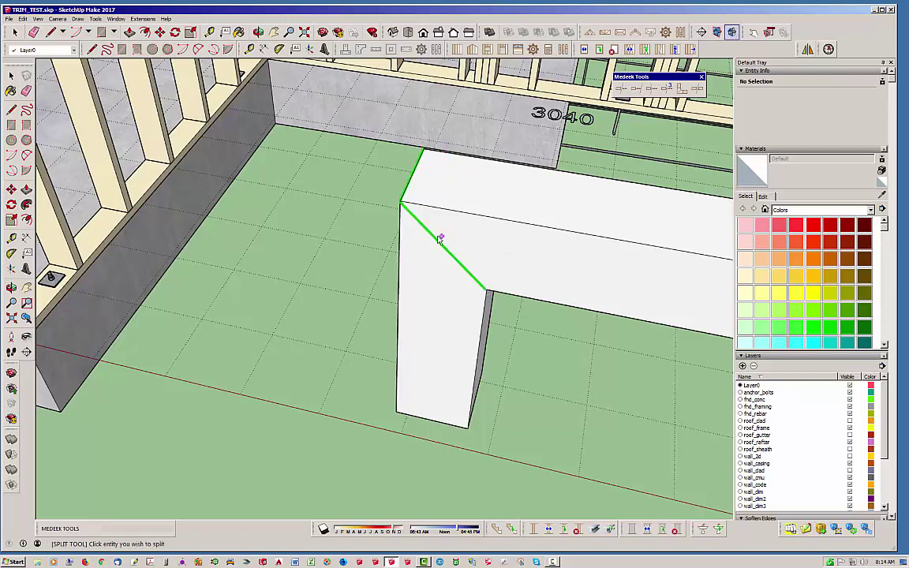
middle_click_drag(438, 238, 606, 241)
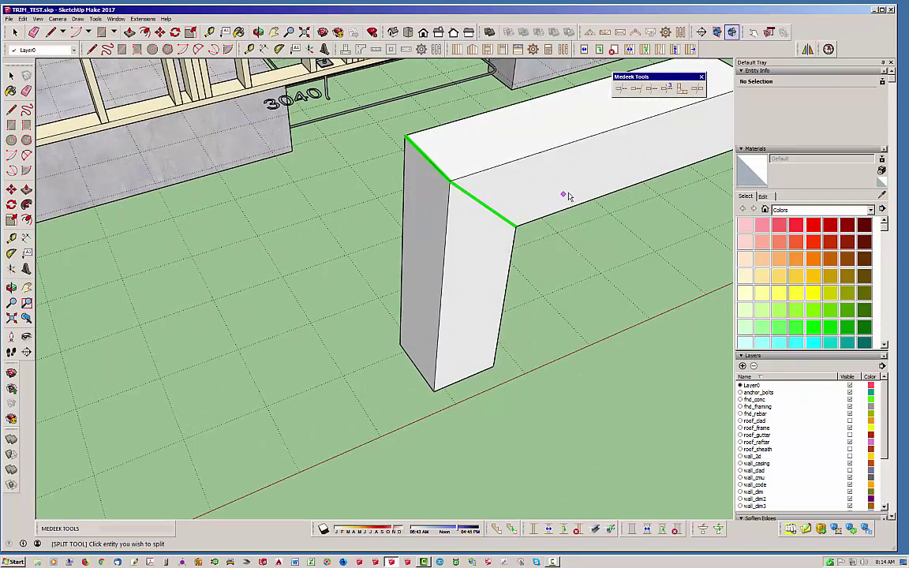
middle_click_drag(568, 195, 522, 239)
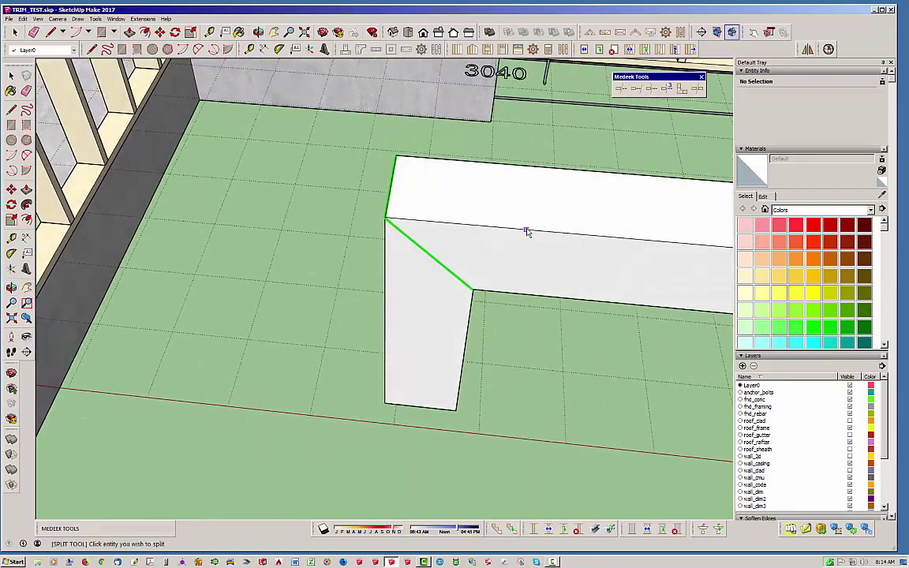
left_click(527, 231)
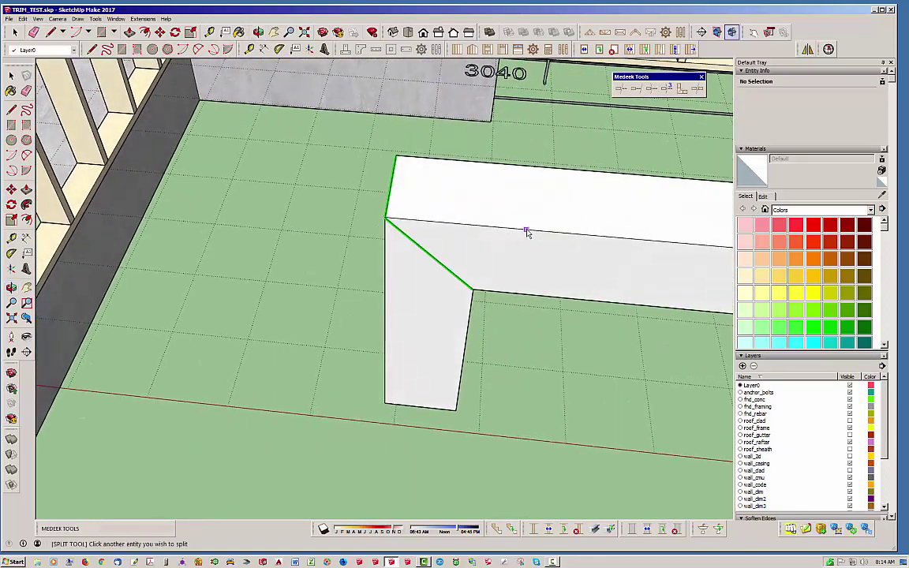
left_click(526, 232)
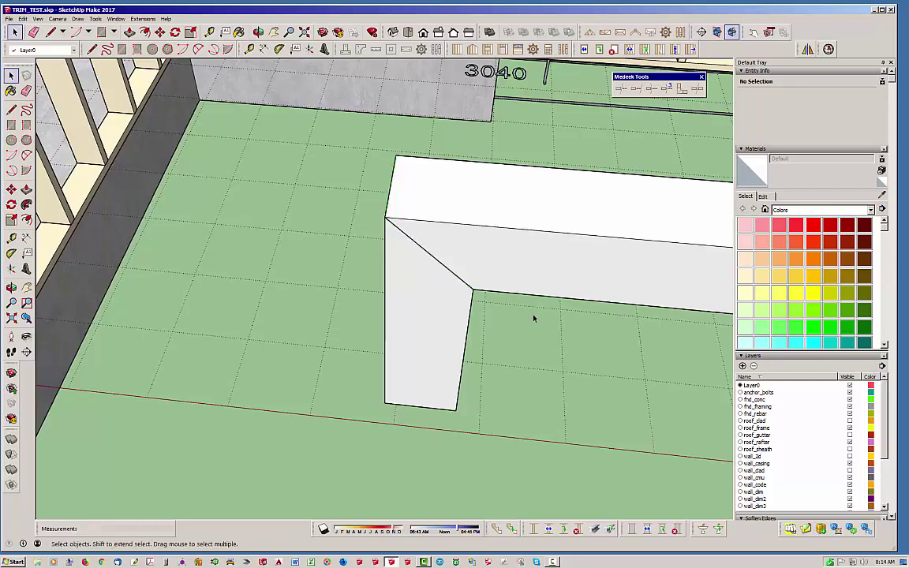
- Move the horizontal arm of the split block along its length, clear of the upright leg
middle_click_drag(524, 331, 473, 207)
left_click(562, 193)
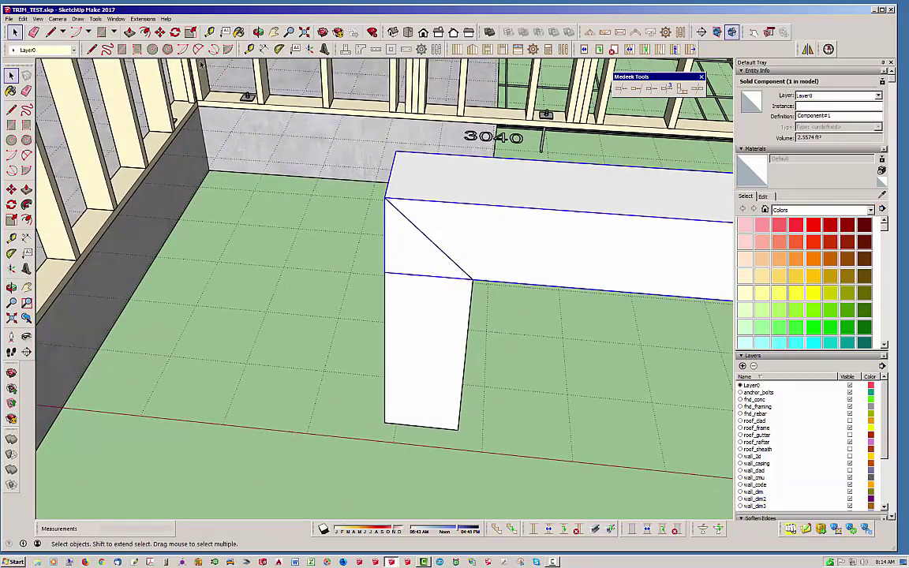
key("m")
left_click(159, 32)
left_click(498, 233)
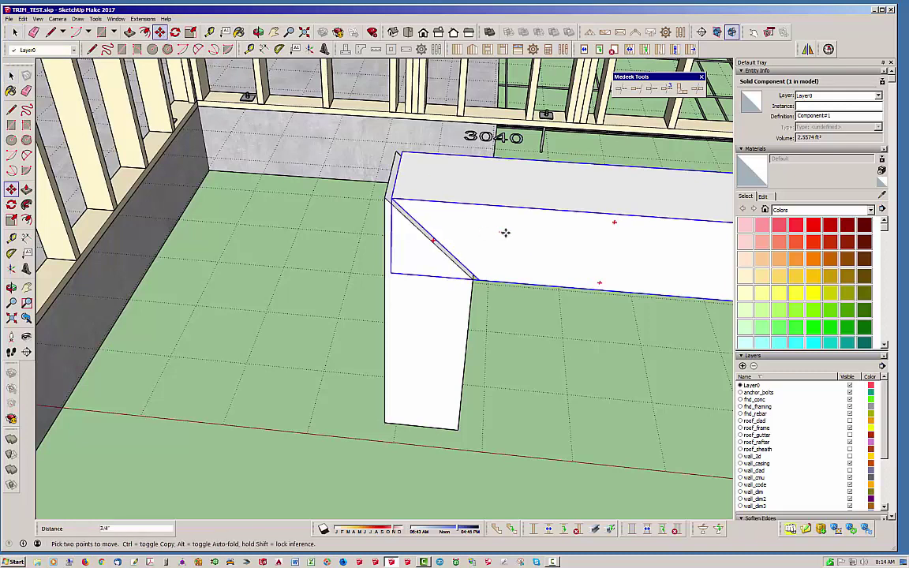
left_click(563, 239)
key("space")
left_click(540, 345)
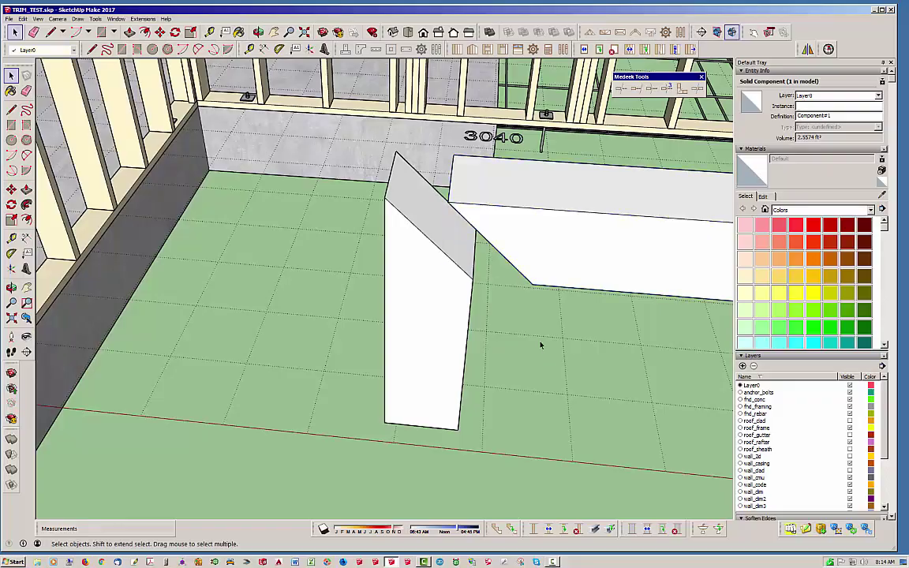
- Examine the mitred cut faces of the upright leg and the horizontal arm, selecting each piece individually
middle_click_drag(540, 345, 434, 266)
left_click(442, 266)
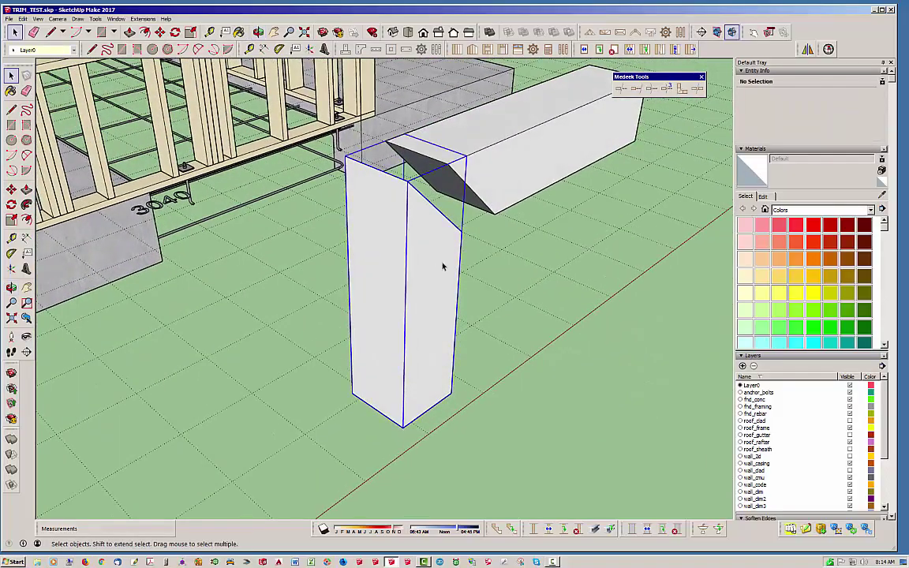
left_click(509, 177)
middle_click_drag(546, 173, 234, 209)
scroll(310, 301, "down", 2)
scroll(301, 308, "down", 6)
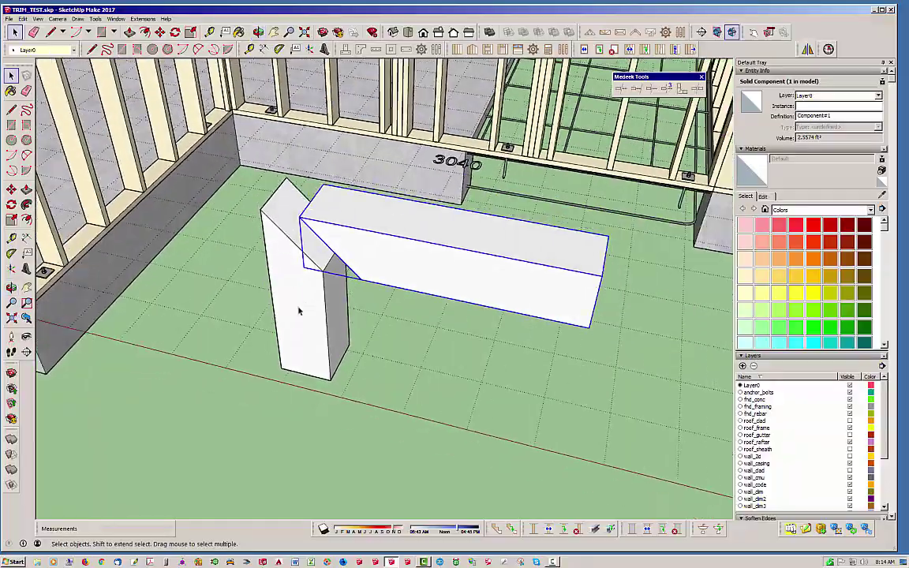
- Examine the gap cut in the house's subfascia beside the 3068 door opening, and view the whole model with the split pieces
middle_click_drag(422, 309, 264, 331)
scroll(271, 375, "down", 3)
scroll(324, 436, "down", 2)
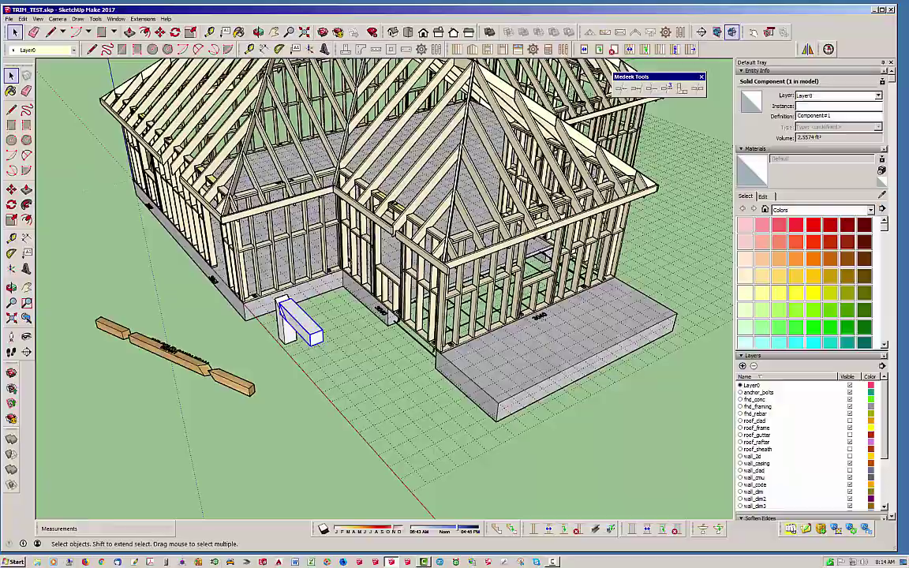
middle_click_drag(315, 235, 627, 251)
scroll(150, 251, "up", 6)
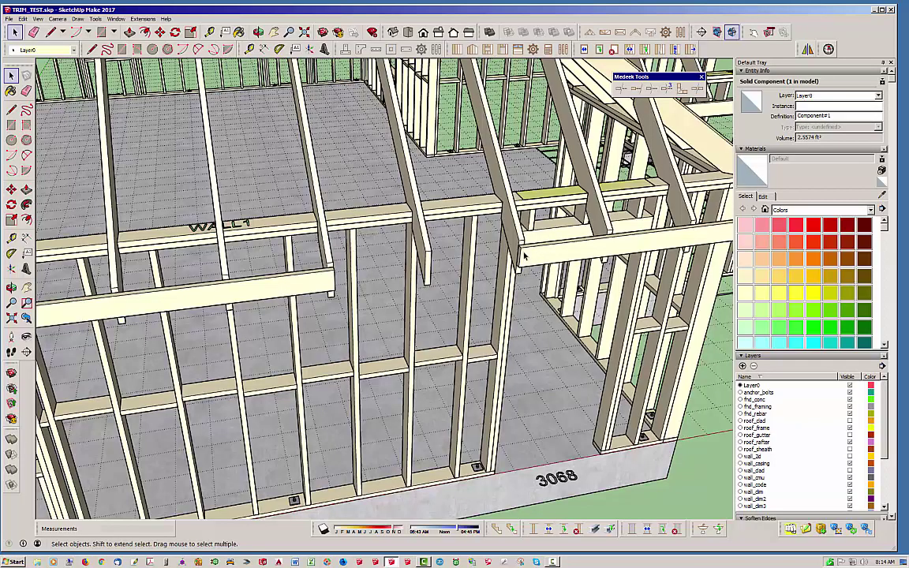
middle_click_drag(520, 254, 548, 265)
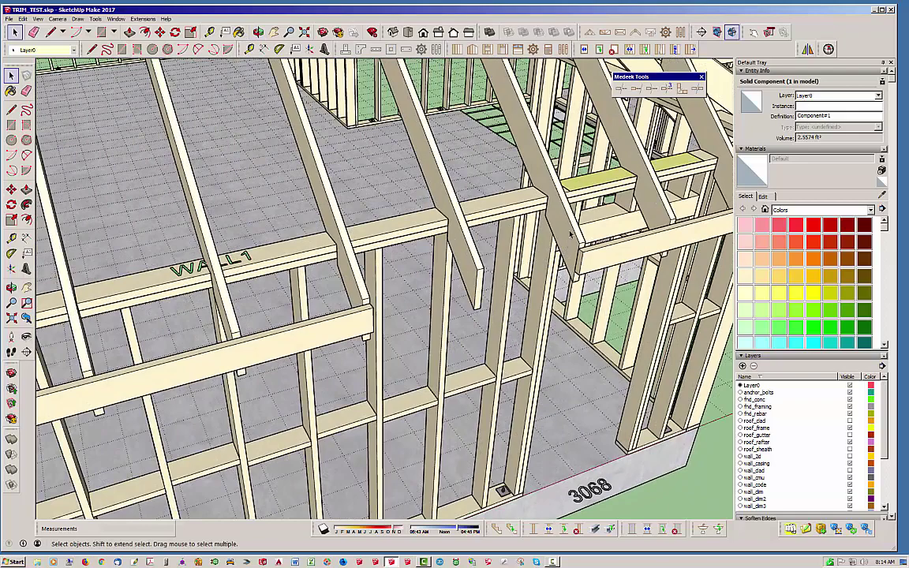
middle_click_drag(349, 299, 217, 245)
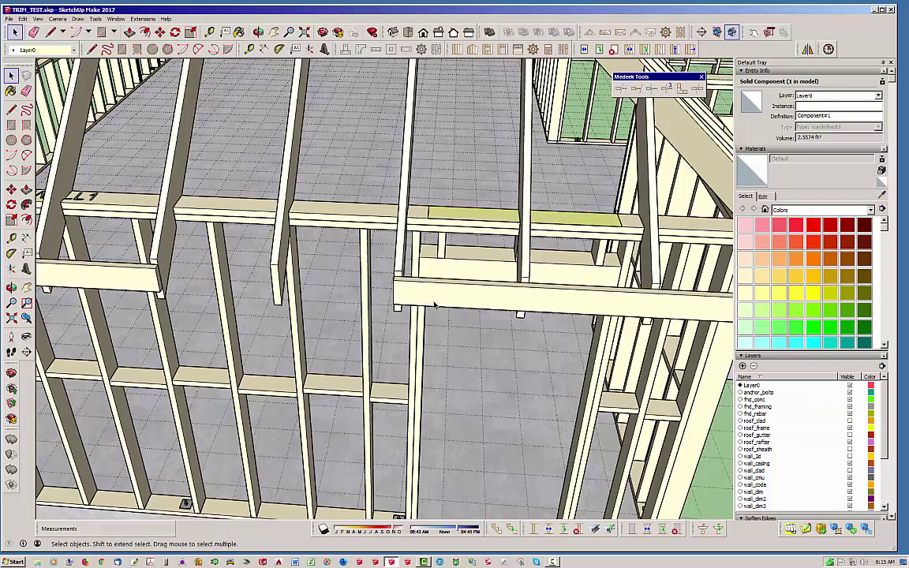
middle_click_drag(434, 304, 262, 315)
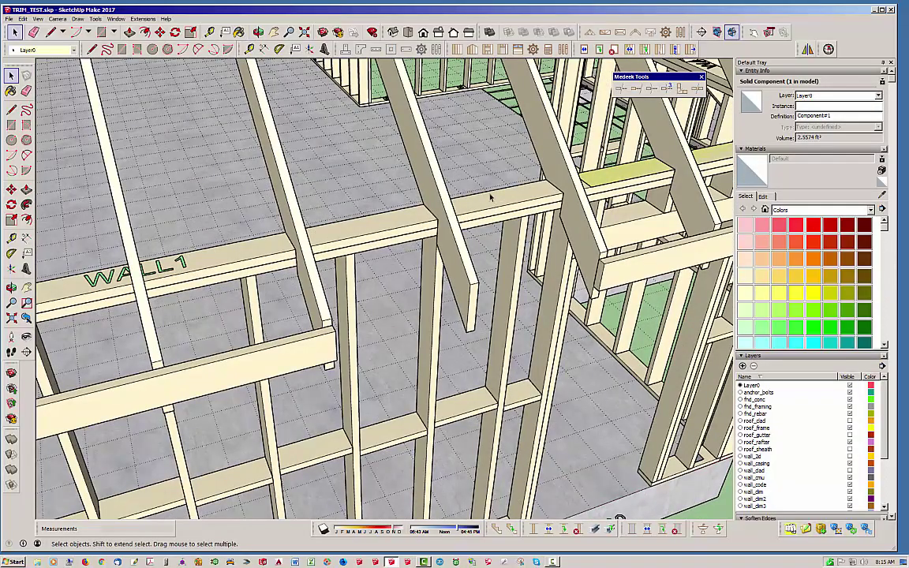
scroll(387, 236, "down", 7)
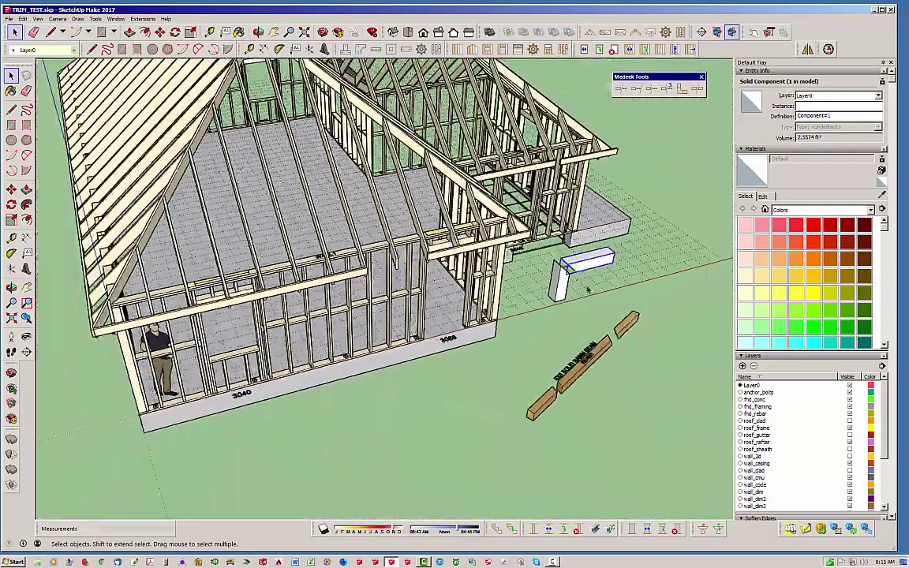
middle_click_drag(589, 289, 398, 409)
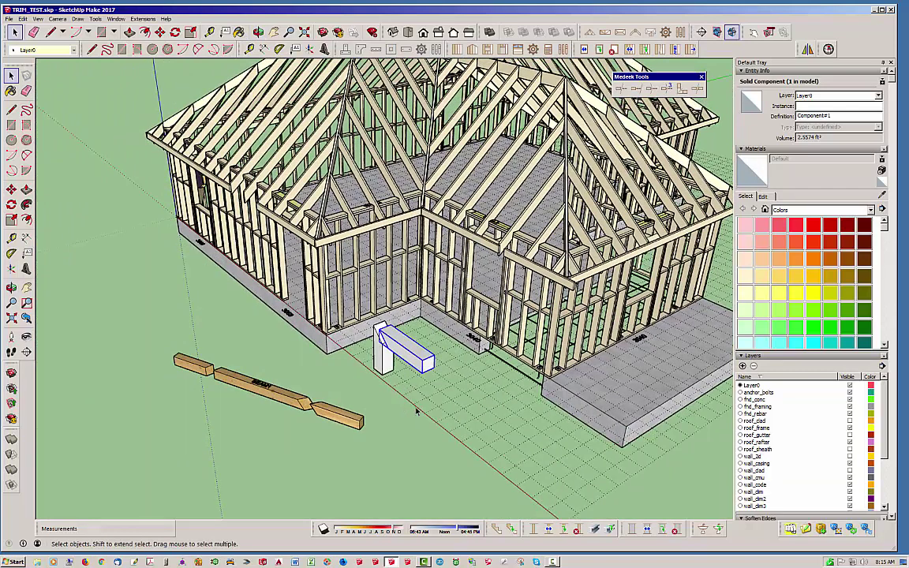